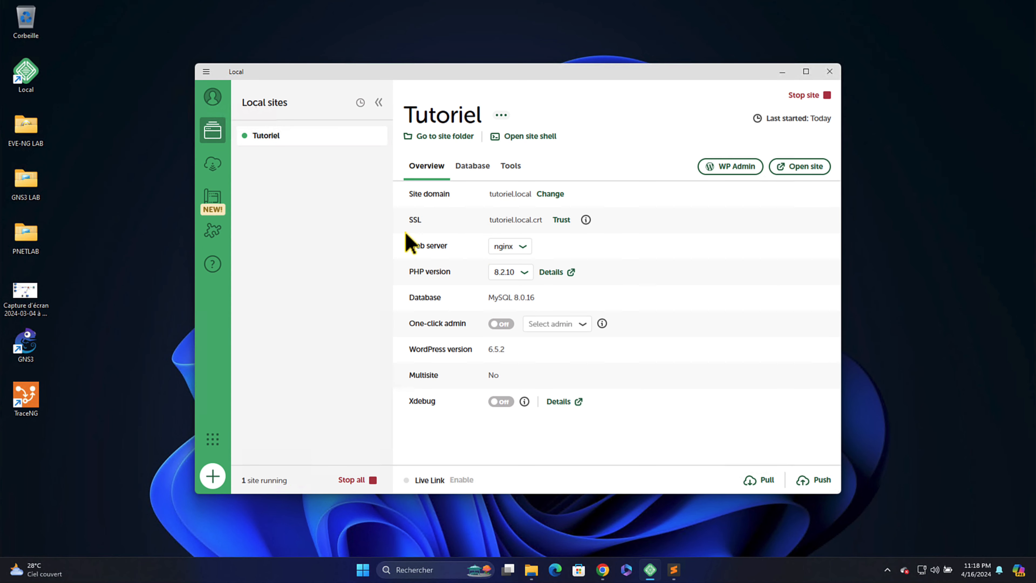
Trust the Tutoriel site's SSL certificate and authorise the Windows Command Processor to make the change.
{"action": "left_click", "coordinate": [561, 223]}
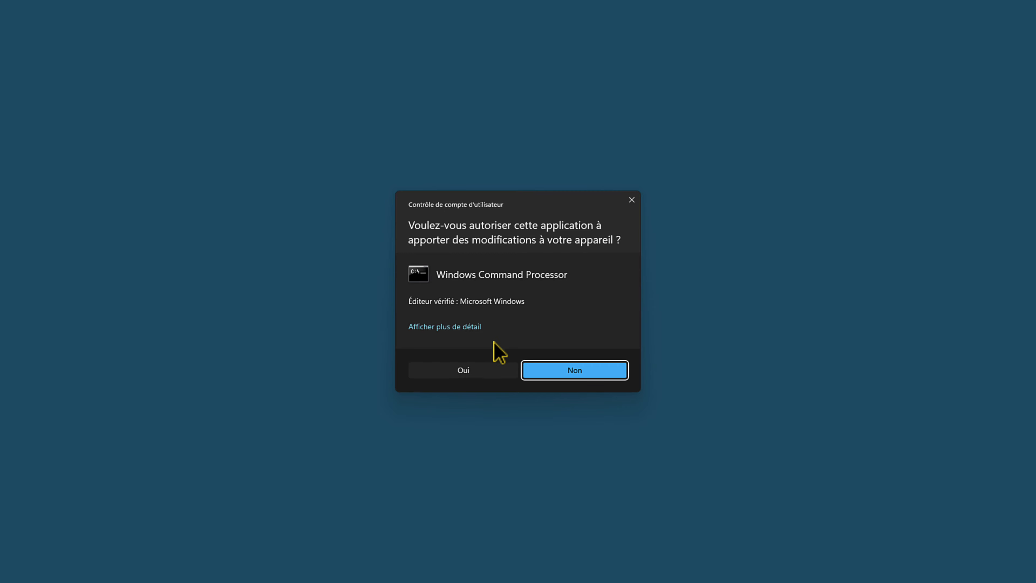
{"action": "left_click", "coordinate": [459, 372]}
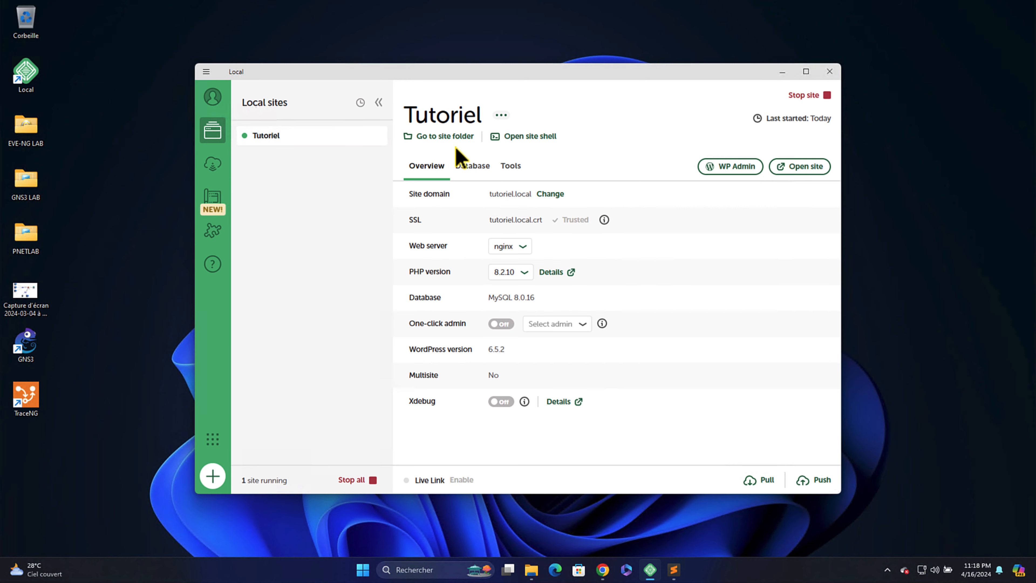
Open the Tutoriel site in the browser and look through the sections of its home page.
{"action": "left_click", "coordinate": [795, 169]}
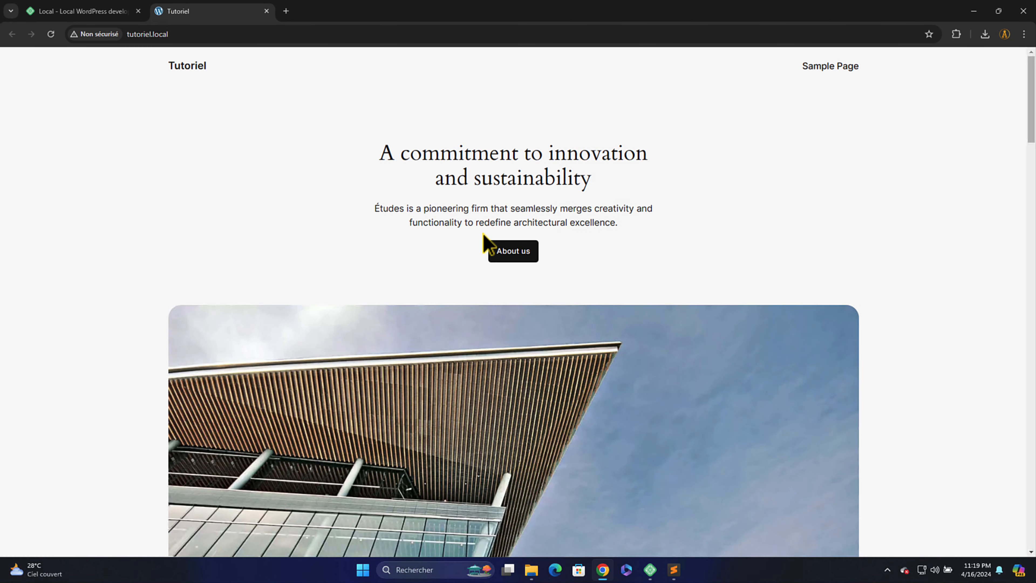
{"action": "scroll", "coordinate": [412, 211], "scroll_direction": "down", "scroll_amount": 5}
{"action": "scroll", "coordinate": [412, 211], "scroll_direction": "up", "scroll_amount": 5}
{"action": "left_click_drag", "start_coordinate": [381, 154], "coordinate": [560, 274]}
{"action": "scroll", "coordinate": [593, 254], "scroll_direction": "down", "scroll_amount": 10}
{"action": "scroll", "coordinate": [593, 256], "scroll_direction": "down", "scroll_amount": 20}
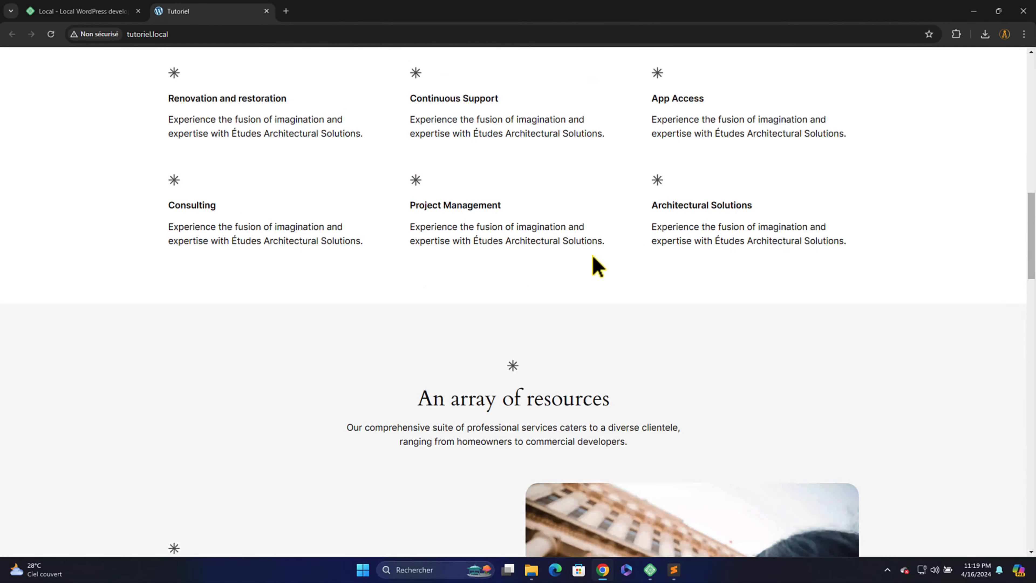
{"action": "scroll", "coordinate": [593, 256], "scroll_direction": "up", "scroll_amount": 8}
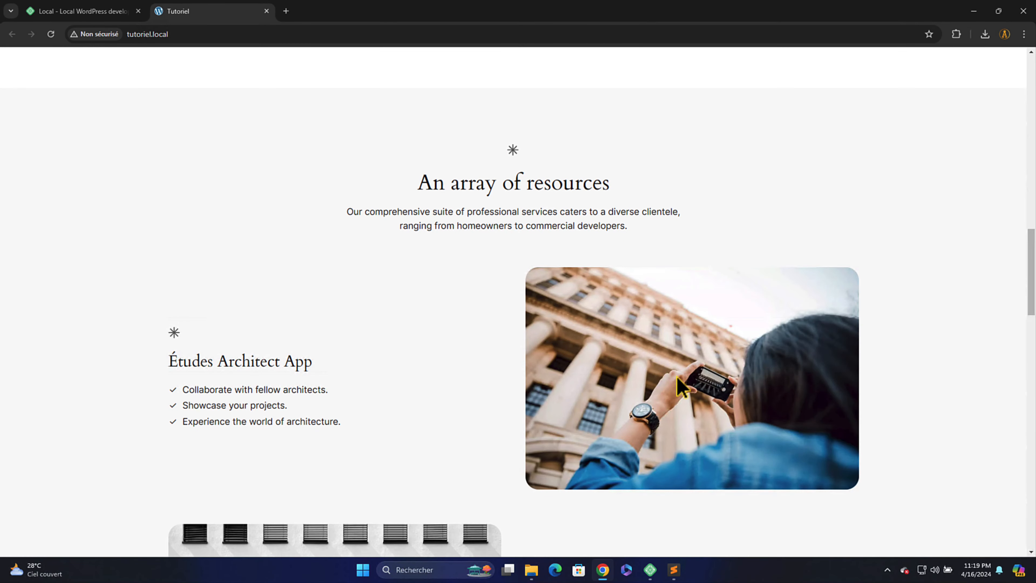
Switch back to Local and open the WordPress admin dashboard of the Tutoriel site.
{"action": "left_click", "coordinate": [651, 569]}
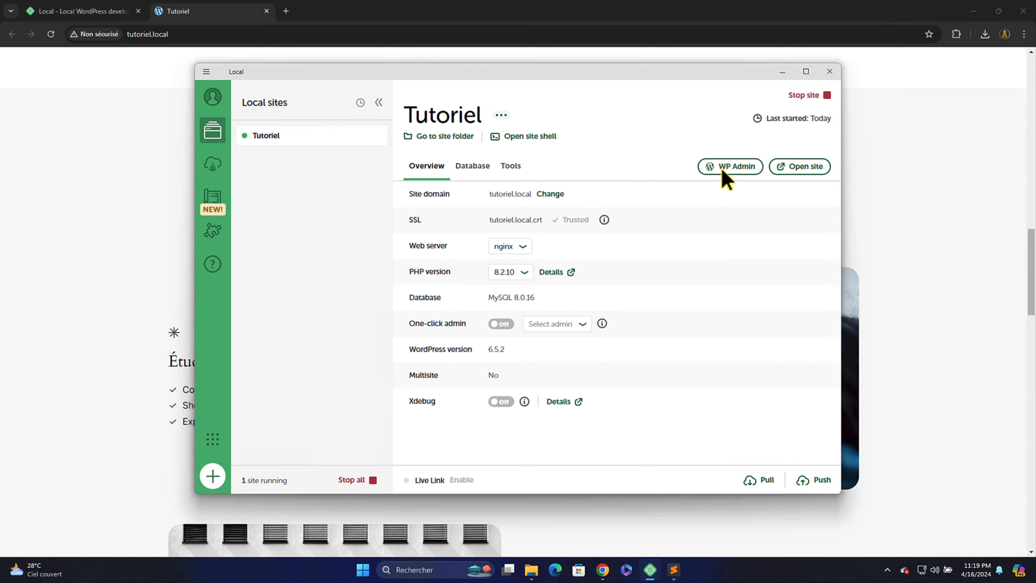
{"action": "left_click", "coordinate": [729, 171]}
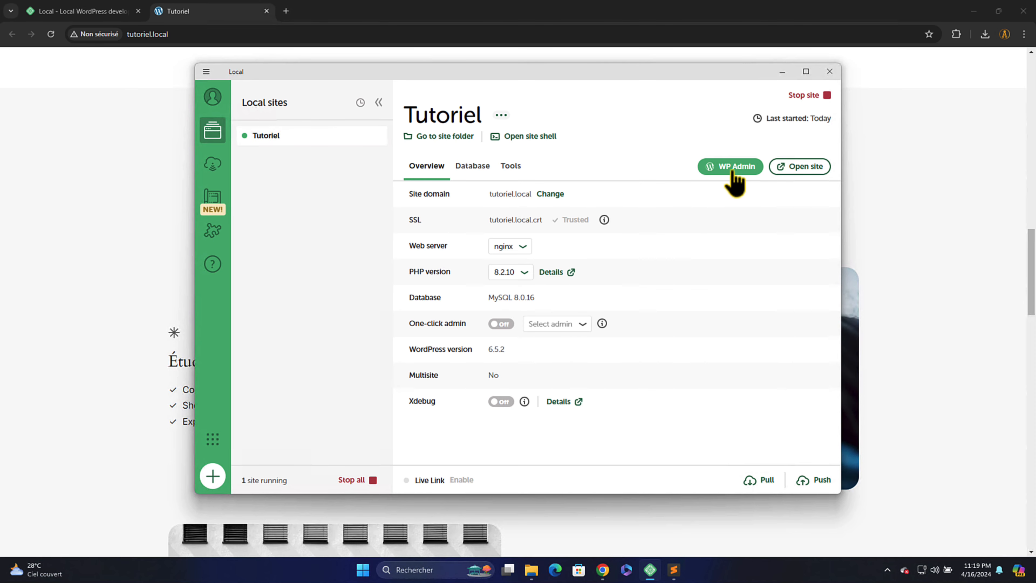
{"action": "left_click", "coordinate": [732, 169]}
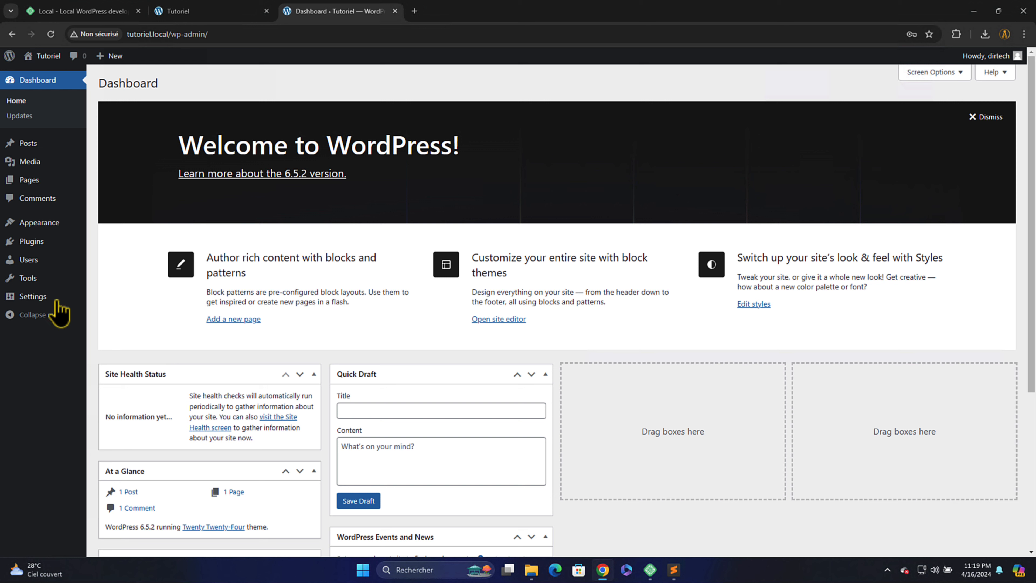
Set the site language to Français in the general settings and save the changes.
{"action": "mouse_move", "coordinate": [41, 298]}
{"action": "left_click", "coordinate": [100, 302]}
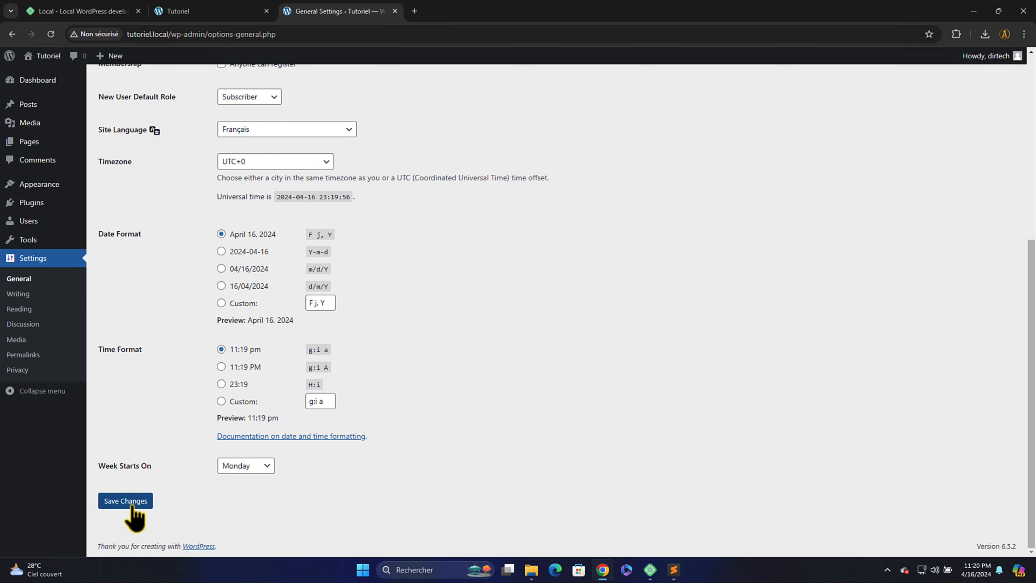
{"action": "left_click", "coordinate": [130, 514]}
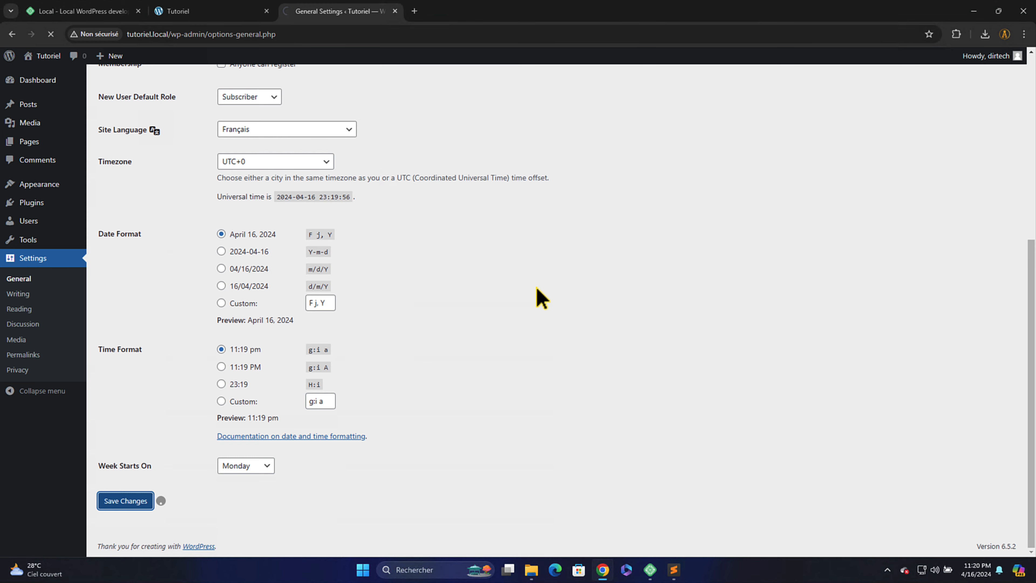
Dismiss the dashboard's welcome panel and hide all the remaining dashboard widgets through the screen options.
{"action": "left_click", "coordinate": [46, 82]}
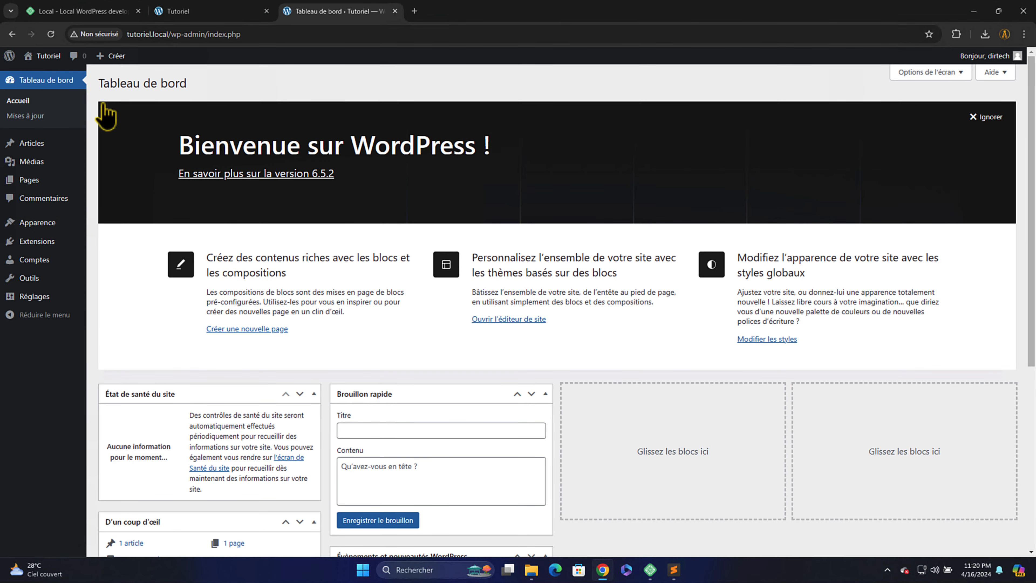
{"action": "left_click", "coordinate": [986, 117]}
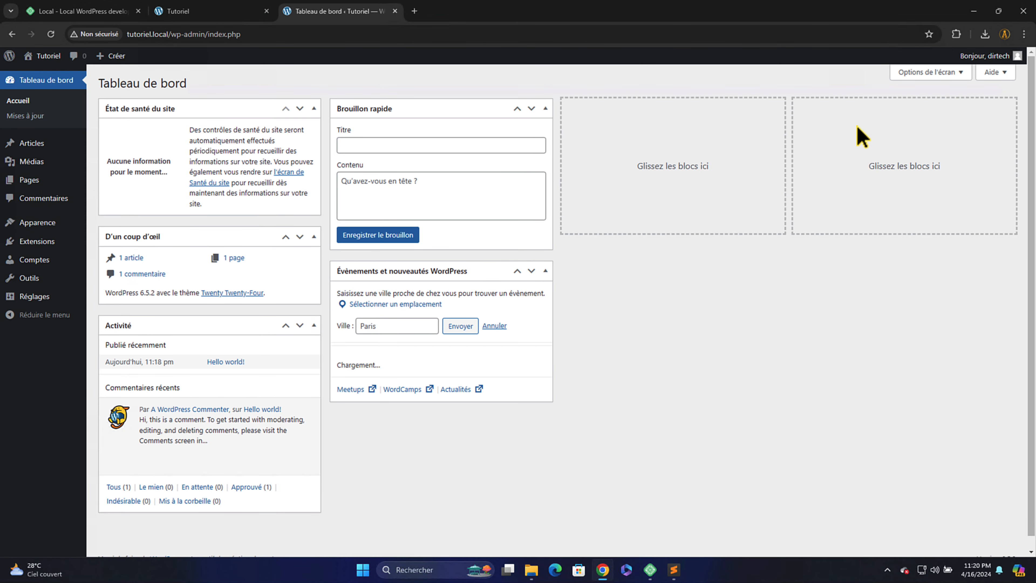
{"action": "left_click", "coordinate": [931, 73]}
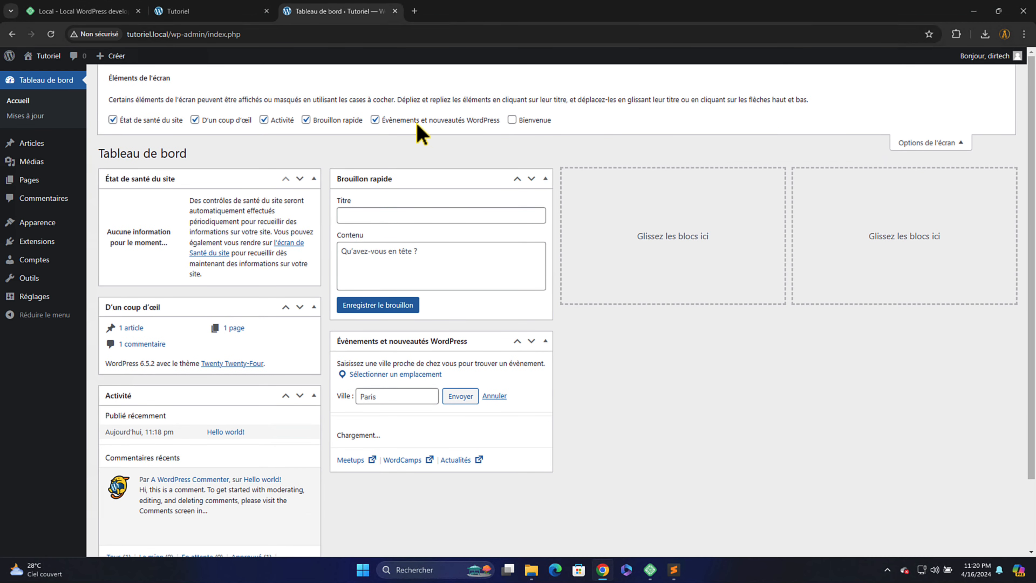
{"action": "left_click", "coordinate": [374, 119]}
{"action": "left_click", "coordinate": [306, 120]}
{"action": "left_click", "coordinate": [264, 120]}
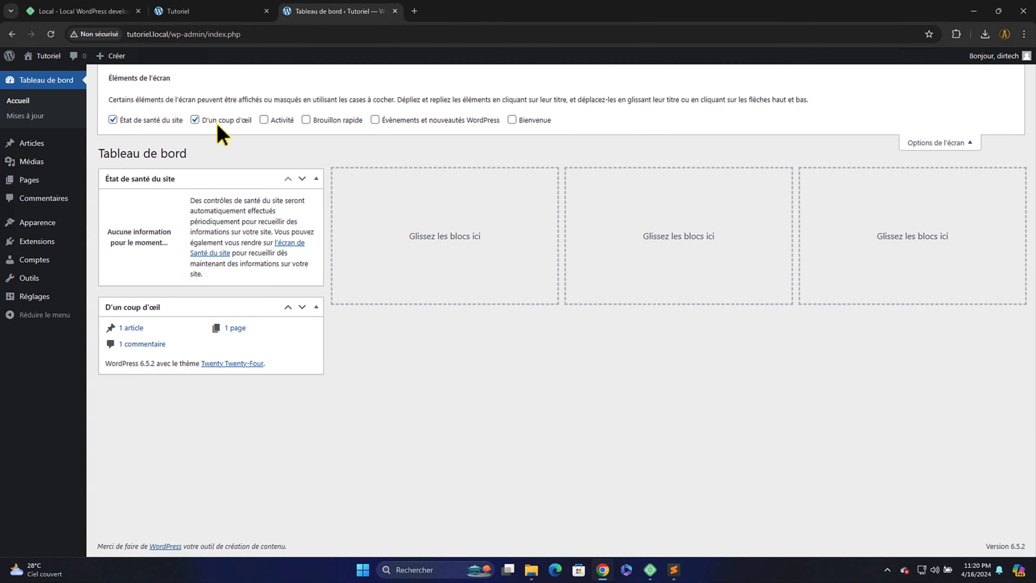
{"action": "left_click", "coordinate": [195, 120]}
{"action": "left_click", "coordinate": [169, 121]}
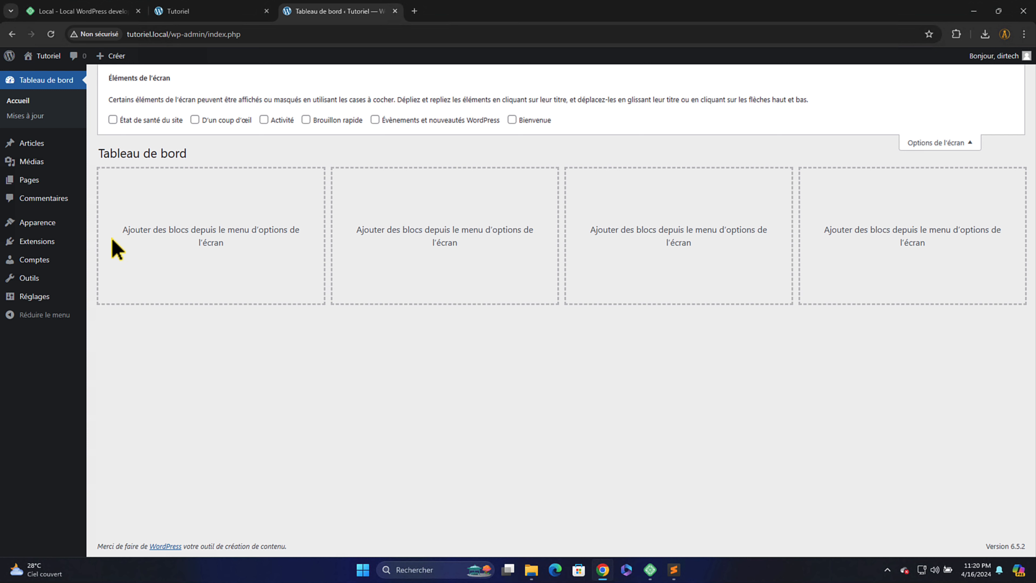
Delete the installed themes Twenty Twenty-Three and Twenty Twenty-Two.
{"action": "left_click", "coordinate": [43, 224]}
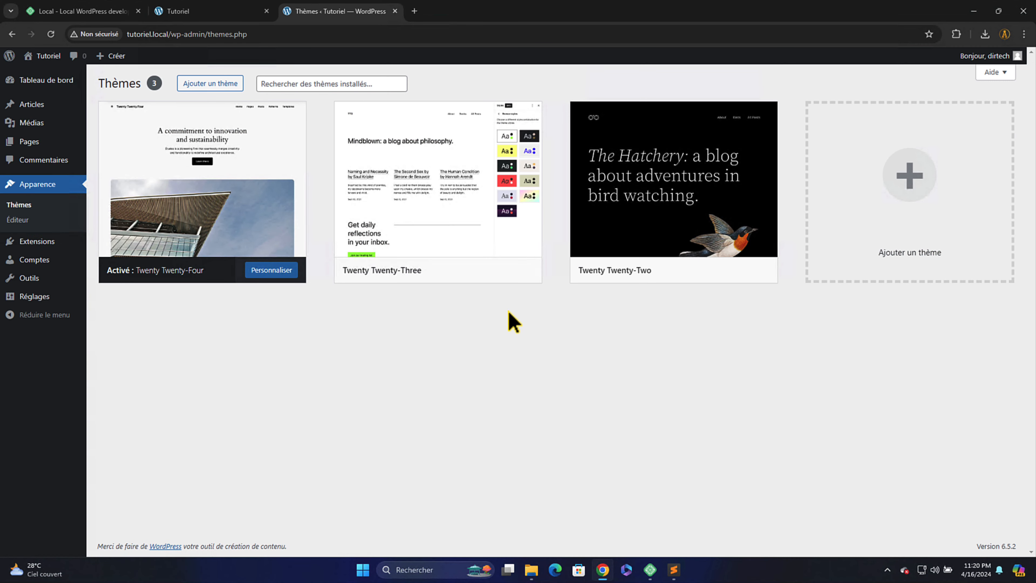
{"action": "left_click", "coordinate": [512, 230]}
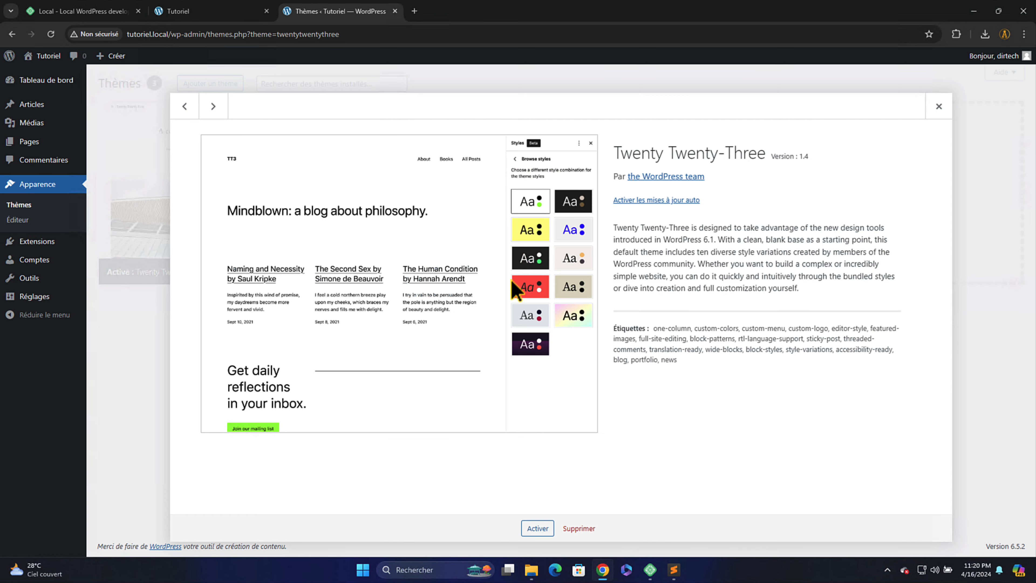
{"action": "left_click", "coordinate": [568, 528]}
{"action": "left_click", "coordinate": [561, 125]}
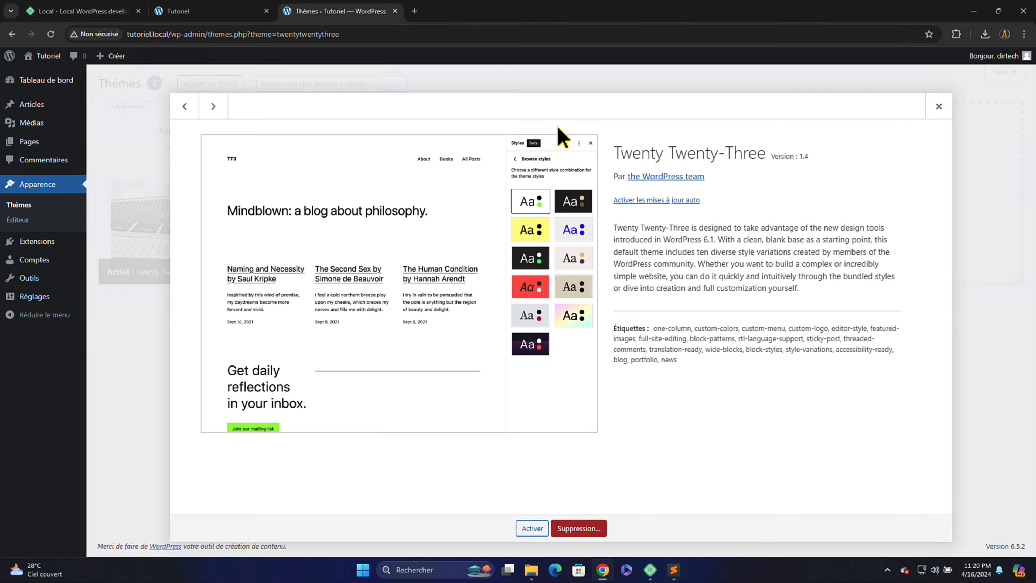
{"action": "left_click", "coordinate": [513, 238]}
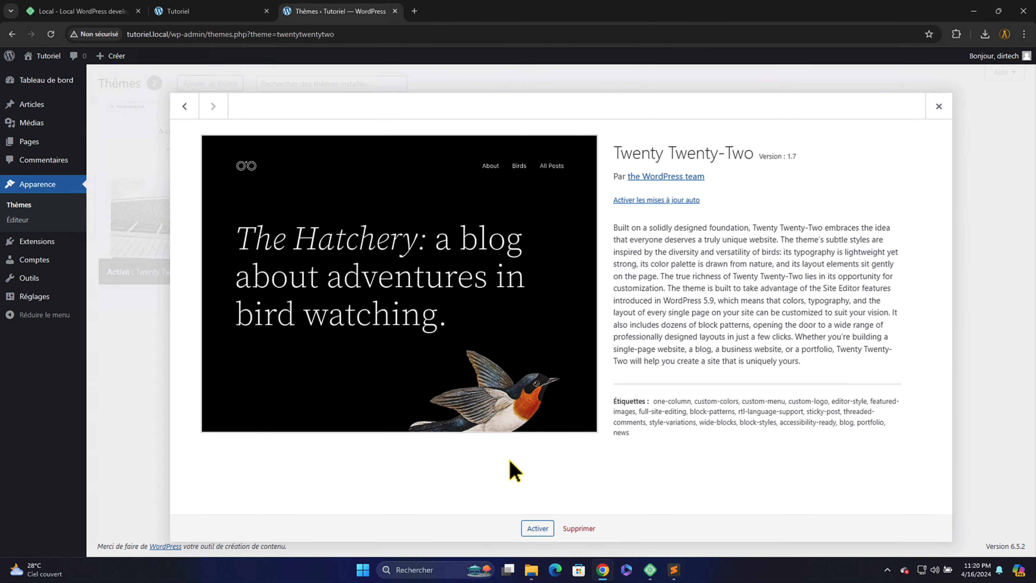
{"action": "left_click", "coordinate": [576, 528]}
{"action": "left_click", "coordinate": [557, 127]}
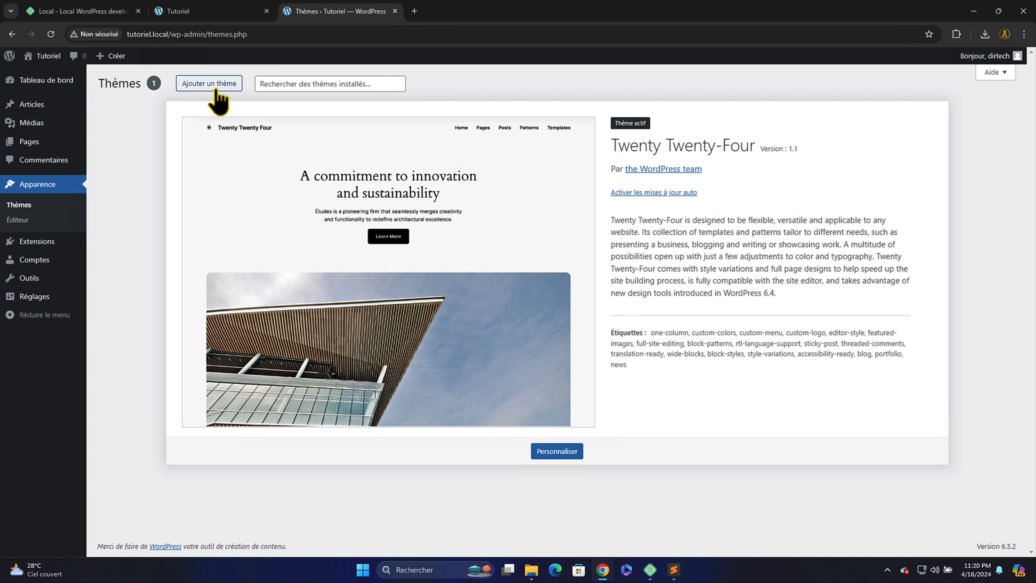
Install the Astra theme from the popular themes and activate it.
{"action": "left_click", "coordinate": [223, 86]}
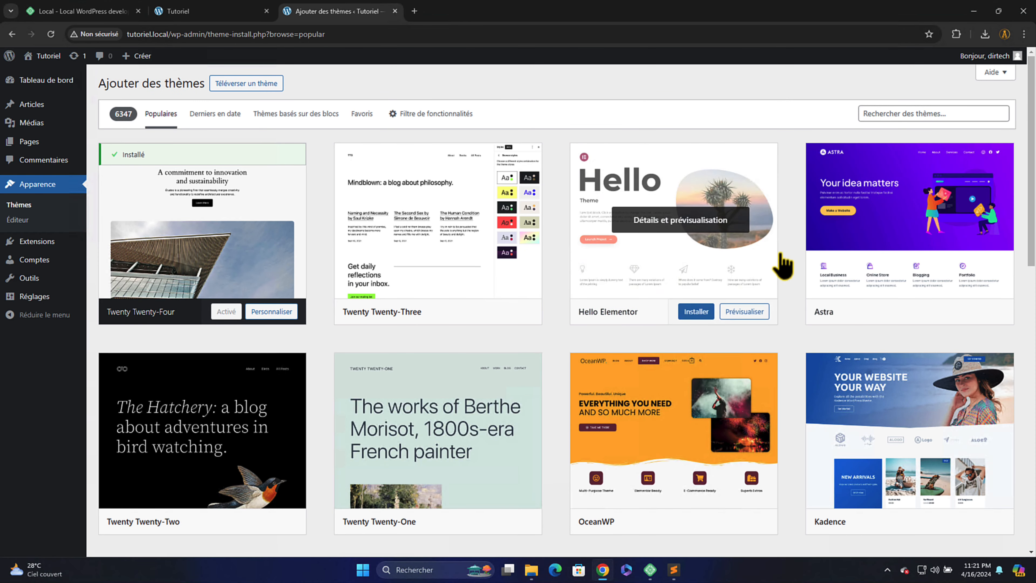
{"action": "mouse_move", "coordinate": [916, 223]}
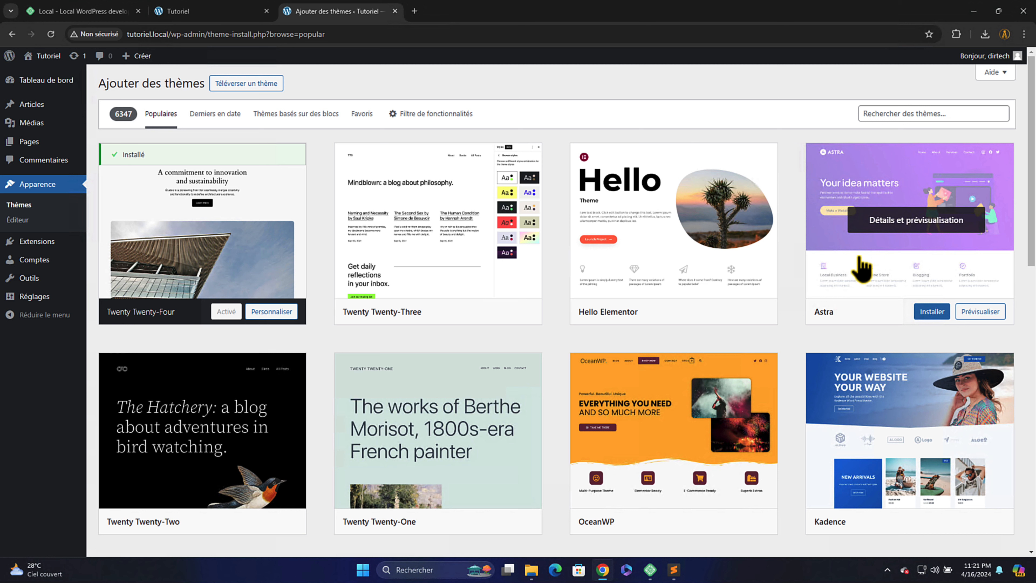
{"action": "left_click", "coordinate": [938, 314]}
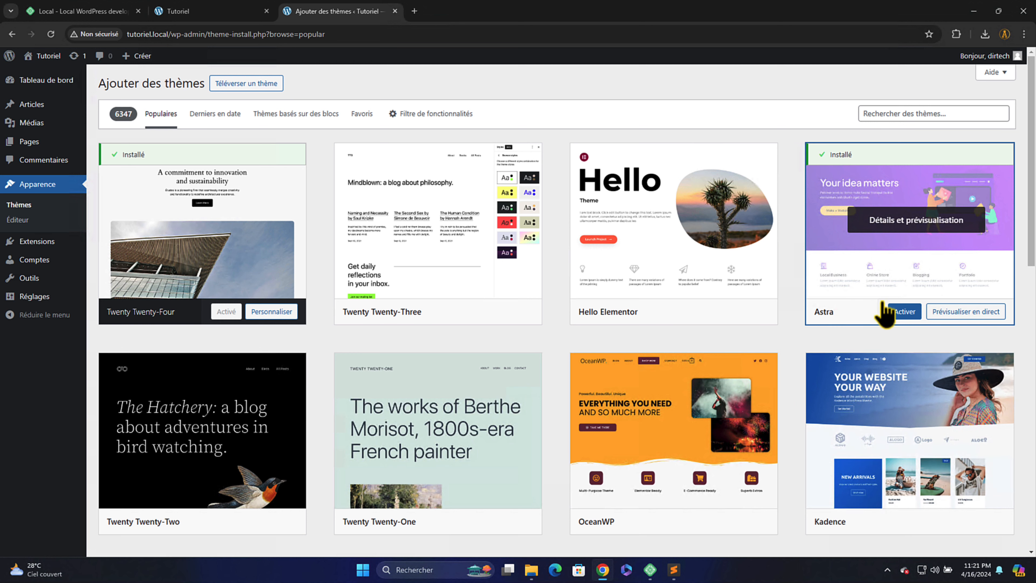
{"action": "left_click", "coordinate": [912, 311]}
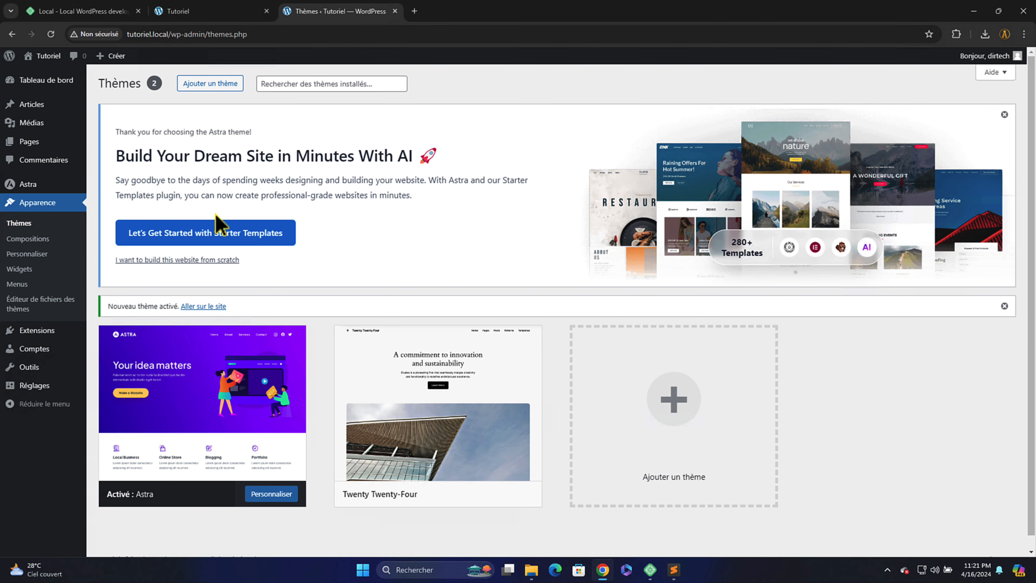
Set up Starter Templates from the Astra notice, choosing Classic Starter Templates with Elementor as the page builder.
{"action": "left_click", "coordinate": [228, 240]}
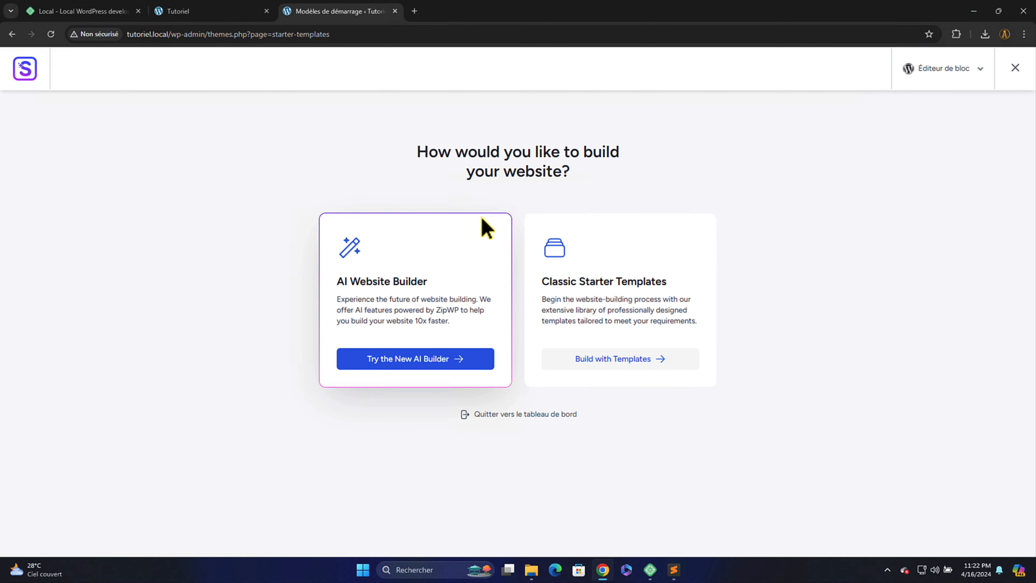
{"action": "left_click_drag", "start_coordinate": [337, 282], "coordinate": [425, 285]}
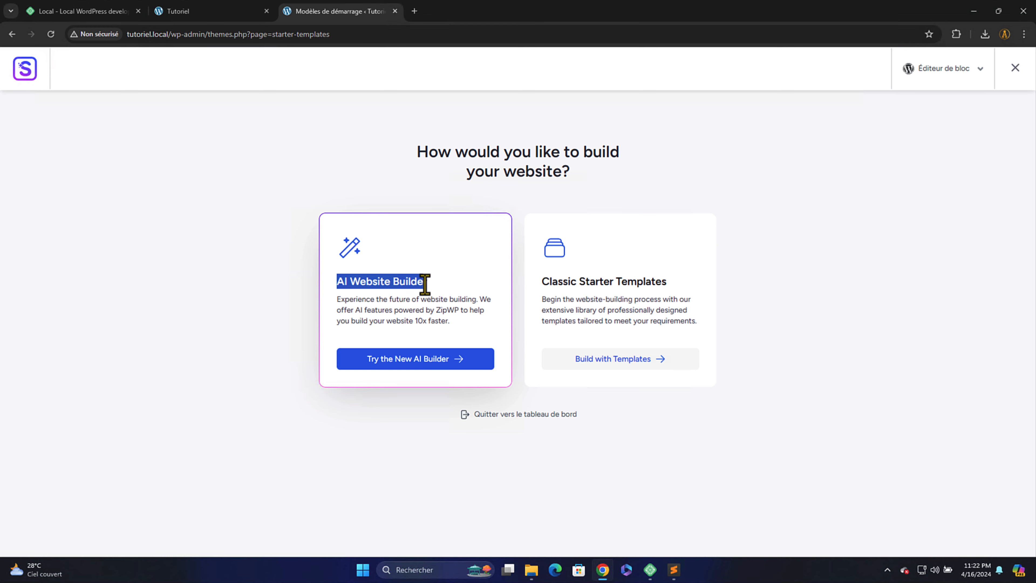
{"action": "left_click", "coordinate": [639, 313]}
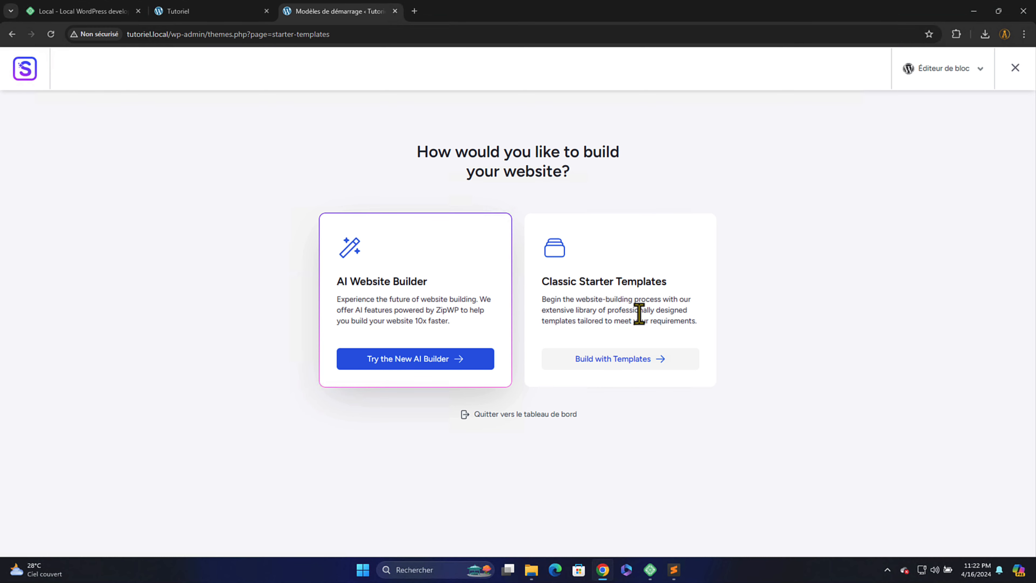
{"action": "left_click", "coordinate": [611, 359]}
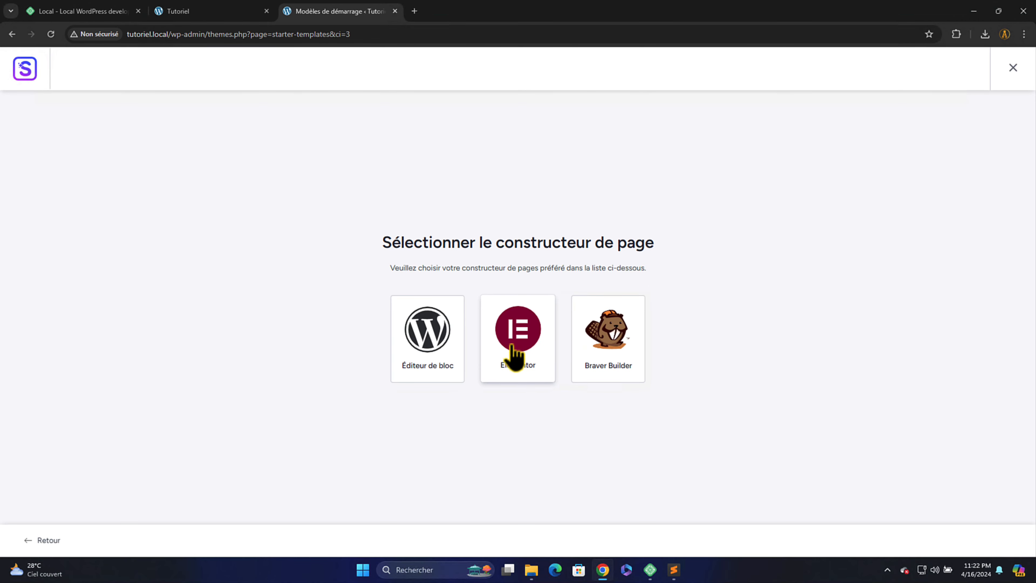
{"action": "left_click", "coordinate": [522, 337]}
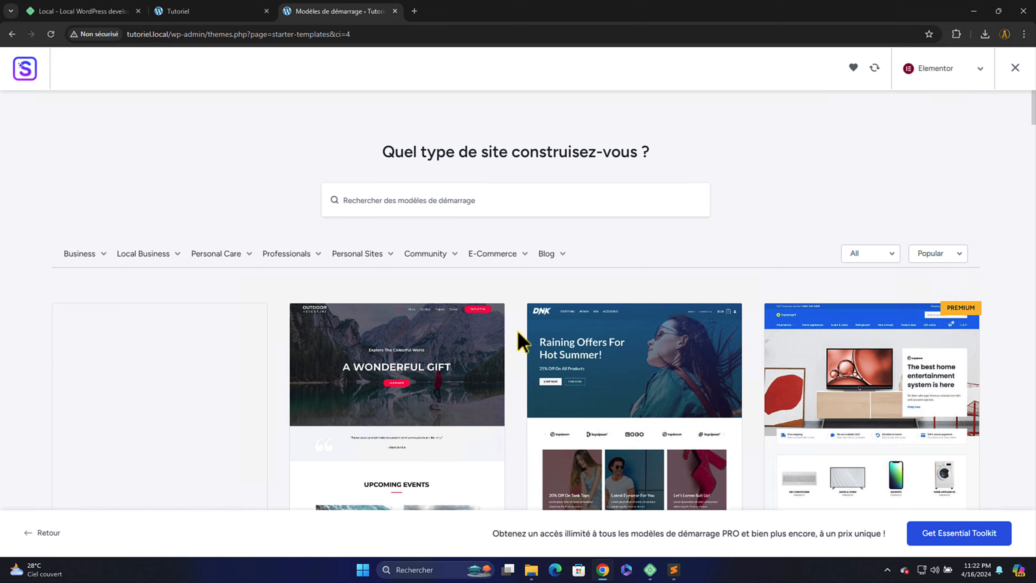
Select the Brandstore template, preview its page and continue with the default logo, Lato / Lato fonts and Original palette.
{"action": "scroll", "coordinate": [567, 301], "scroll_direction": "down", "scroll_amount": 3}
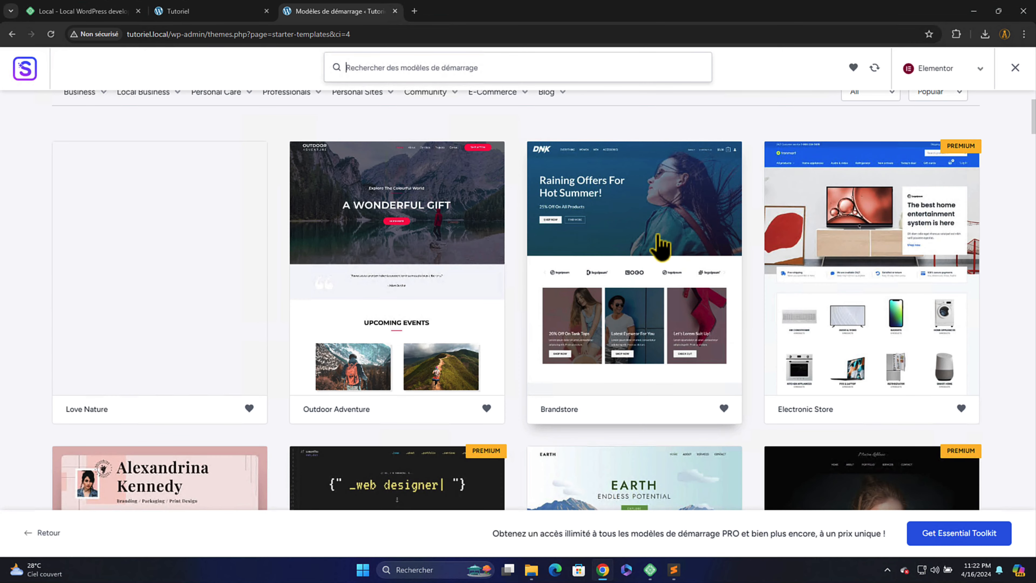
{"action": "left_click", "coordinate": [659, 270]}
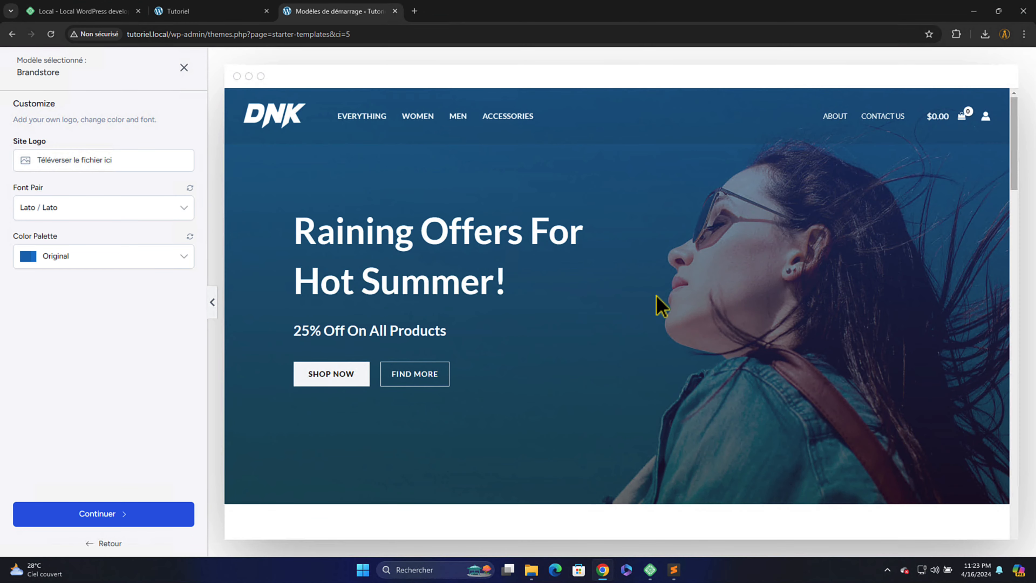
{"action": "scroll", "coordinate": [624, 339], "scroll_direction": "down", "scroll_amount": 4}
{"action": "scroll", "coordinate": [616, 344], "scroll_direction": "down", "scroll_amount": 8}
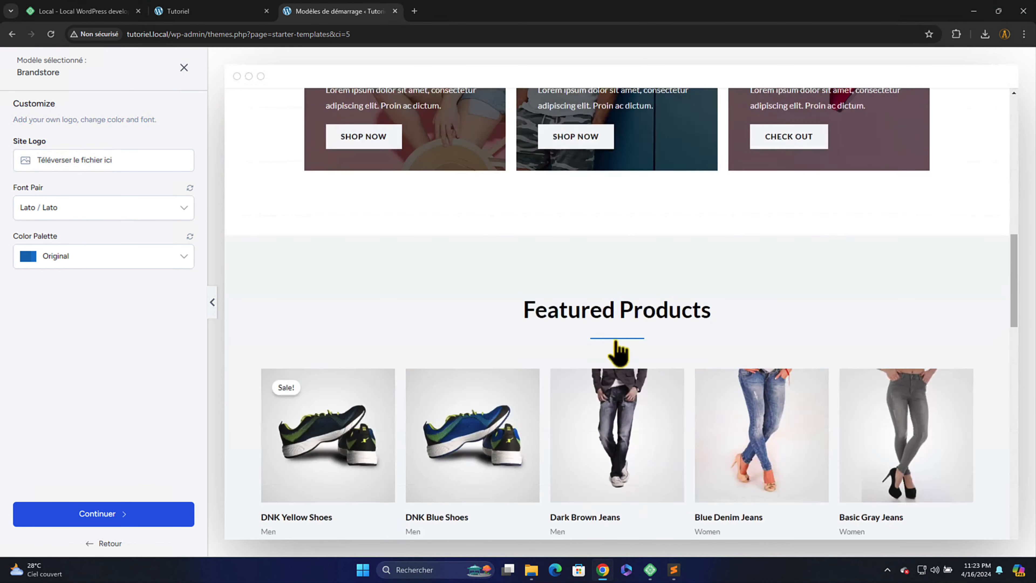
{"action": "left_click", "coordinate": [101, 518]}
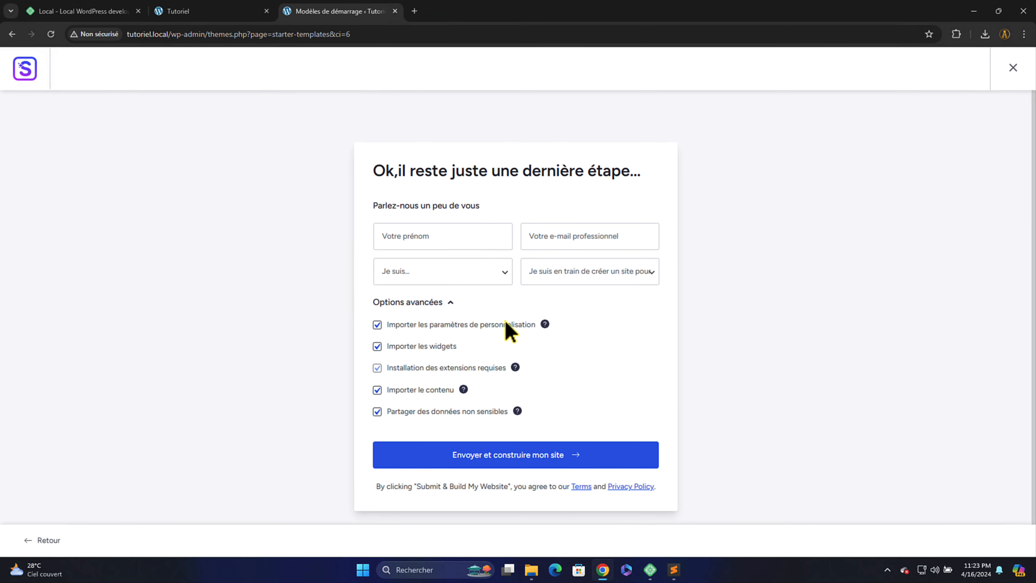
Submit the final form with all advanced import options enabled and build the site.
{"action": "left_click", "coordinate": [521, 459]}
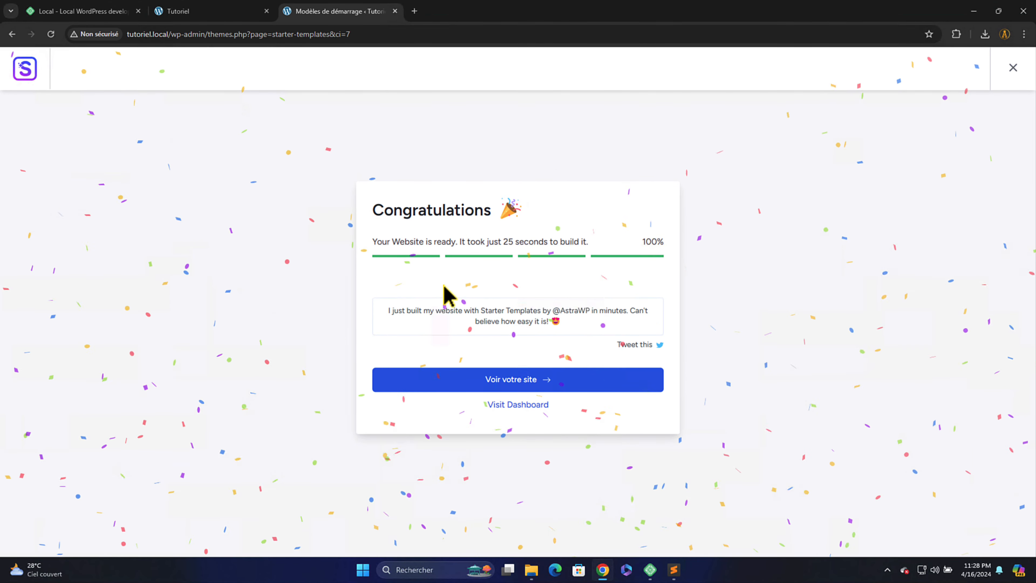
{"action": "right_click", "coordinate": [497, 374]}
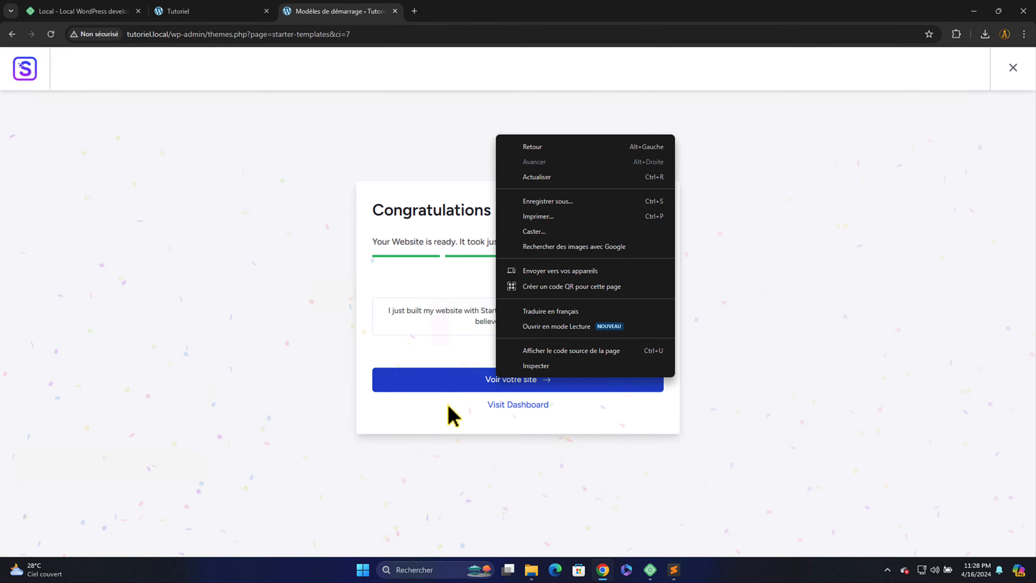
Open the newly built site from the import completion screen and go to the WordPress dashboard.
{"action": "left_click", "coordinate": [451, 414]}
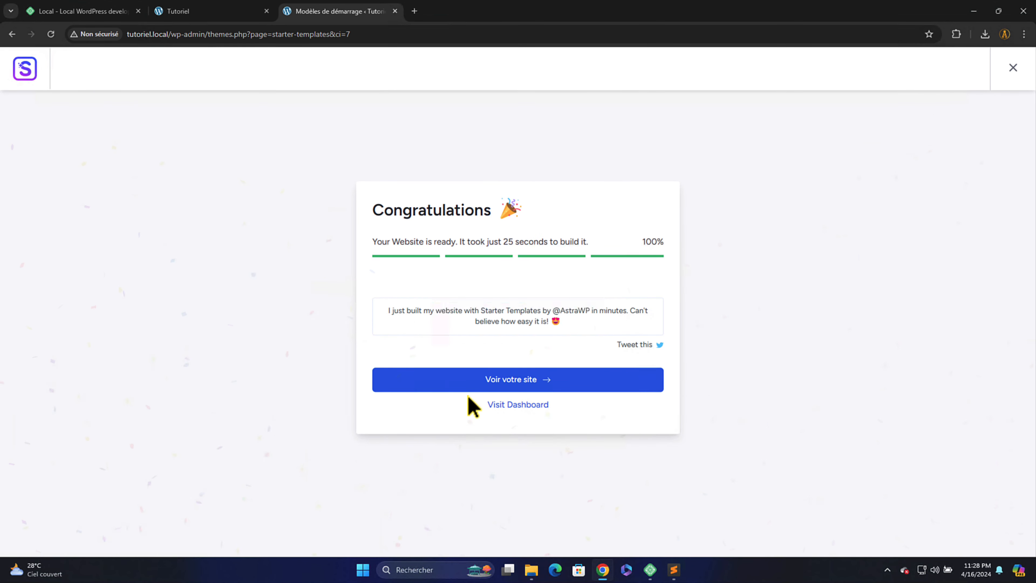
{"action": "left_click", "coordinate": [504, 379]}
{"action": "key", "text": "super"}
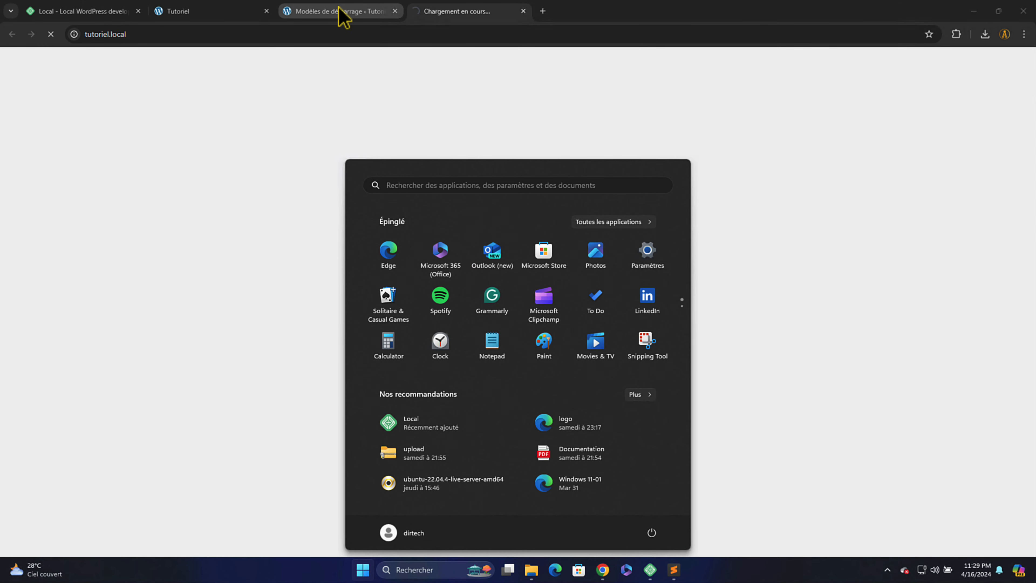
{"action": "left_click", "coordinate": [341, 14]}
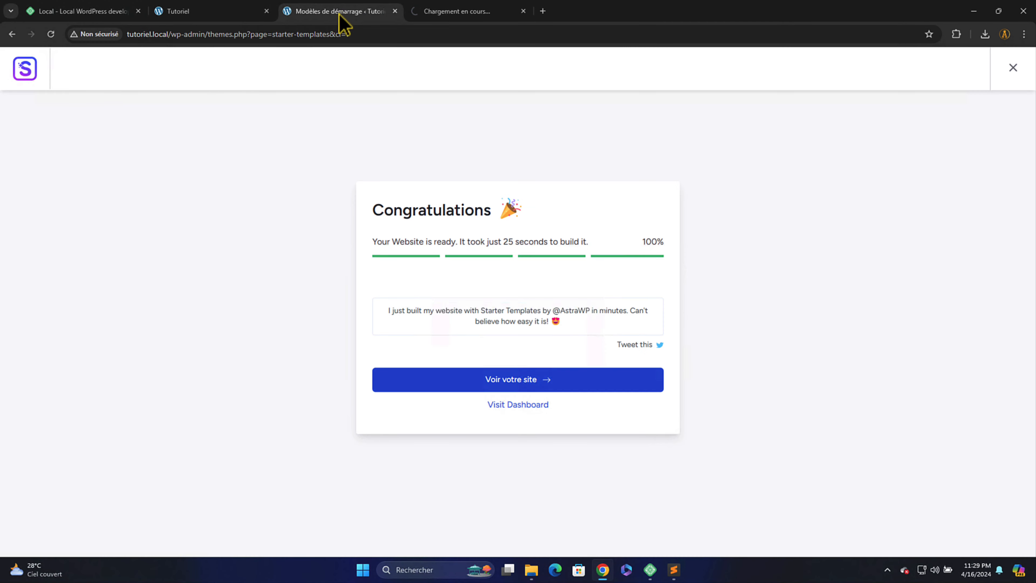
{"action": "left_click", "coordinate": [513, 405]}
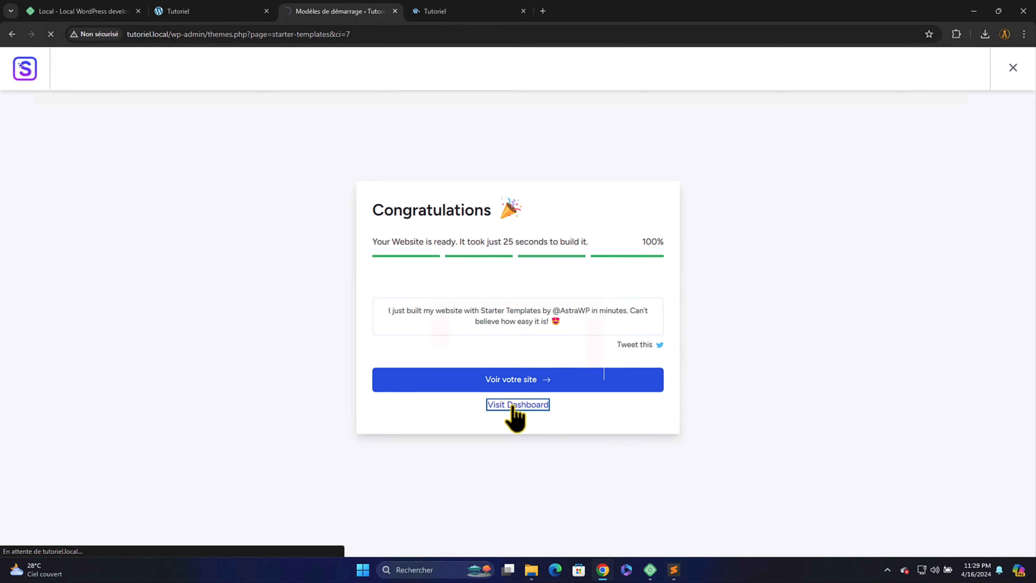
Review the imported home page from the hero section down to the footer.
{"action": "left_click", "coordinate": [445, 14]}
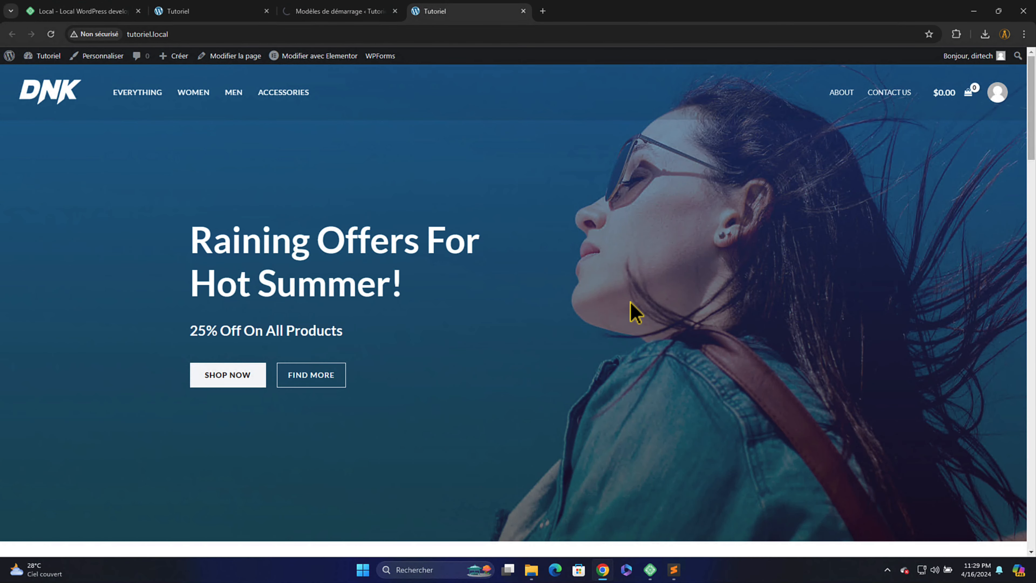
{"action": "scroll", "coordinate": [635, 312], "scroll_direction": "down", "scroll_amount": 15}
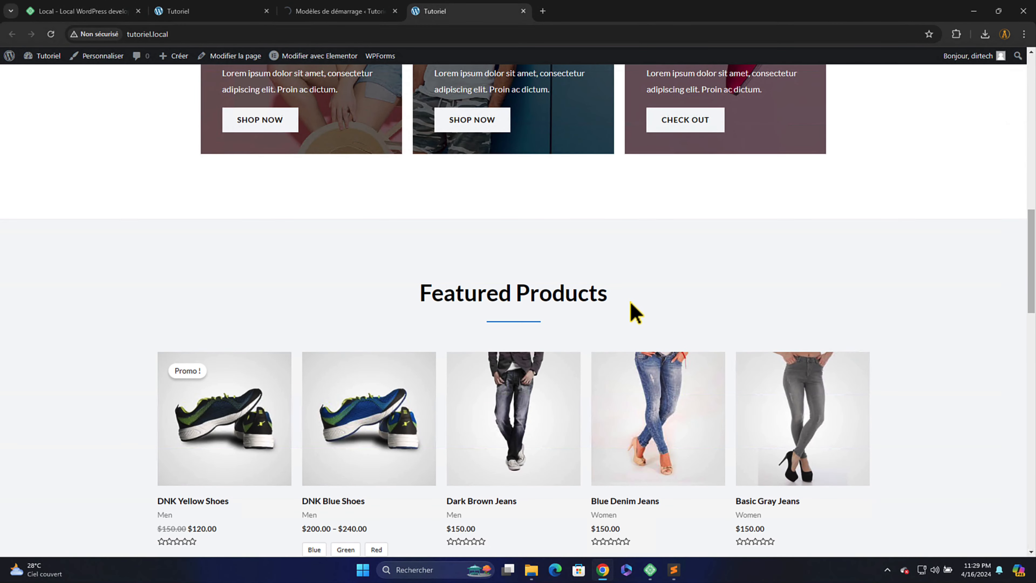
{"action": "scroll", "coordinate": [635, 312], "scroll_direction": "down", "scroll_amount": 15}
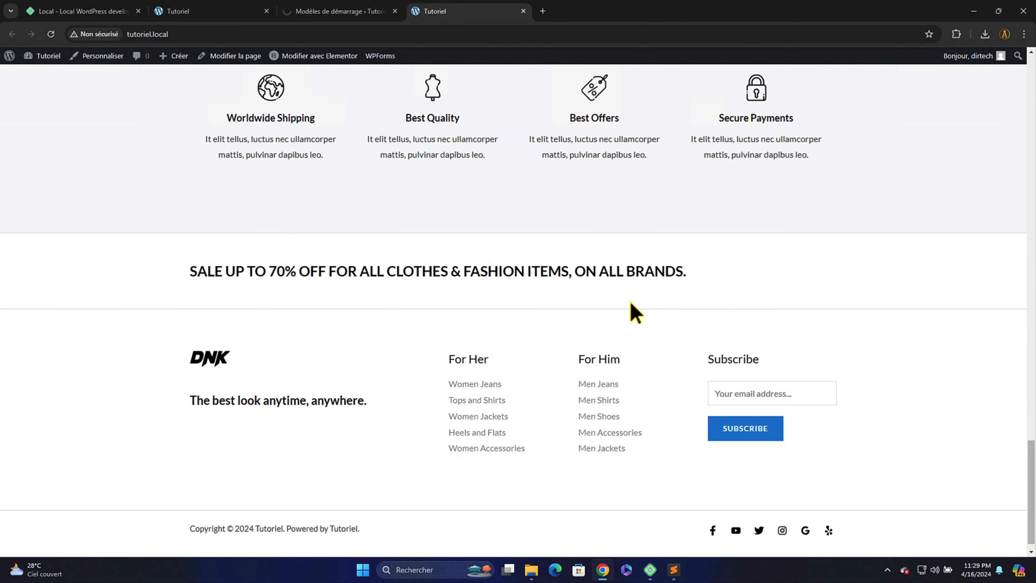
{"action": "scroll", "coordinate": [635, 312], "scroll_direction": "down", "scroll_amount": 1}
{"action": "scroll", "coordinate": [632, 310], "scroll_direction": "up", "scroll_amount": 20}
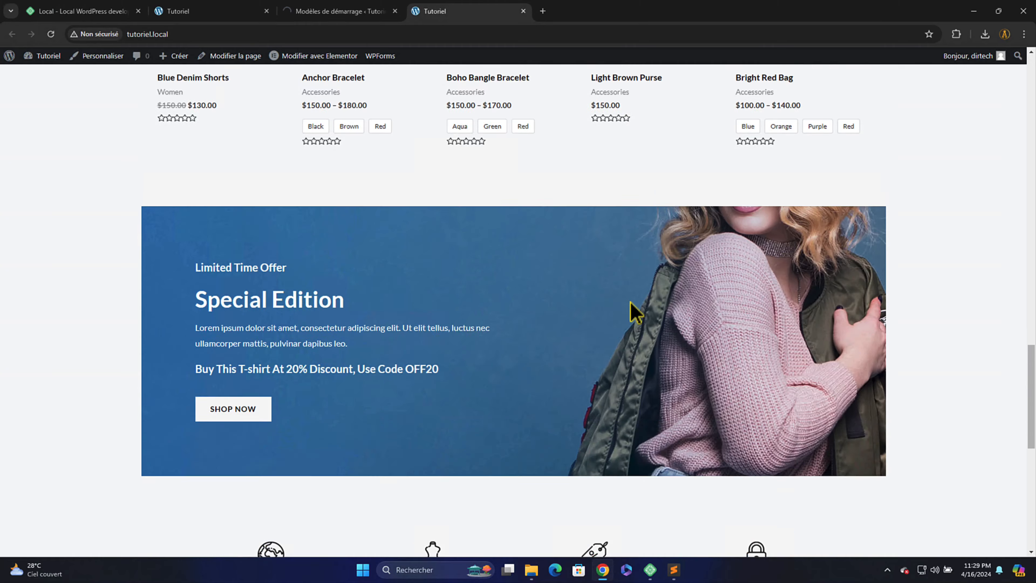
{"action": "scroll", "coordinate": [635, 312], "scroll_direction": "up", "scroll_amount": 6}
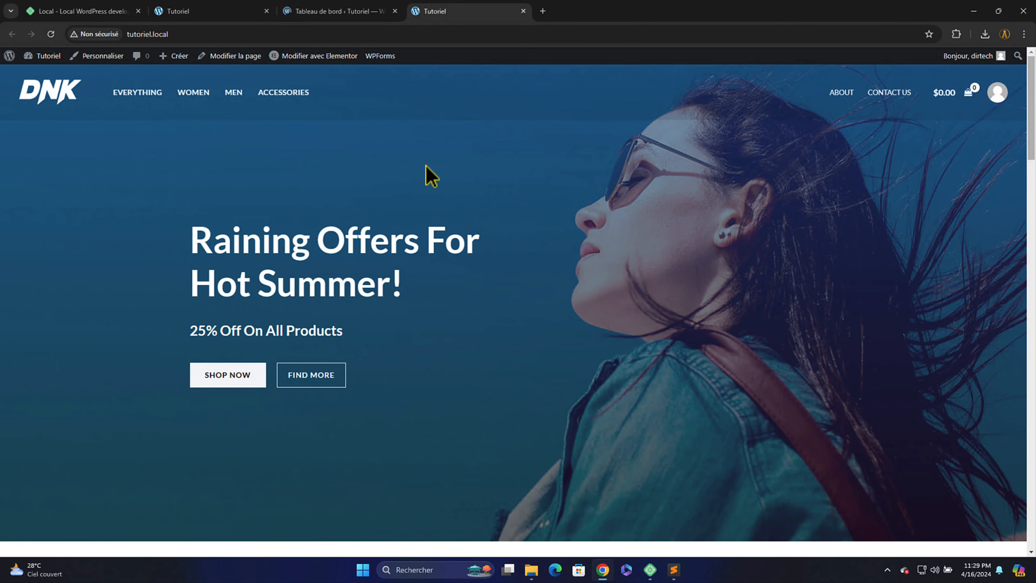
Dismiss the rating request in the site's permalink settings and save them with the Titre de la publication structure.
{"action": "left_click", "coordinate": [333, 12]}
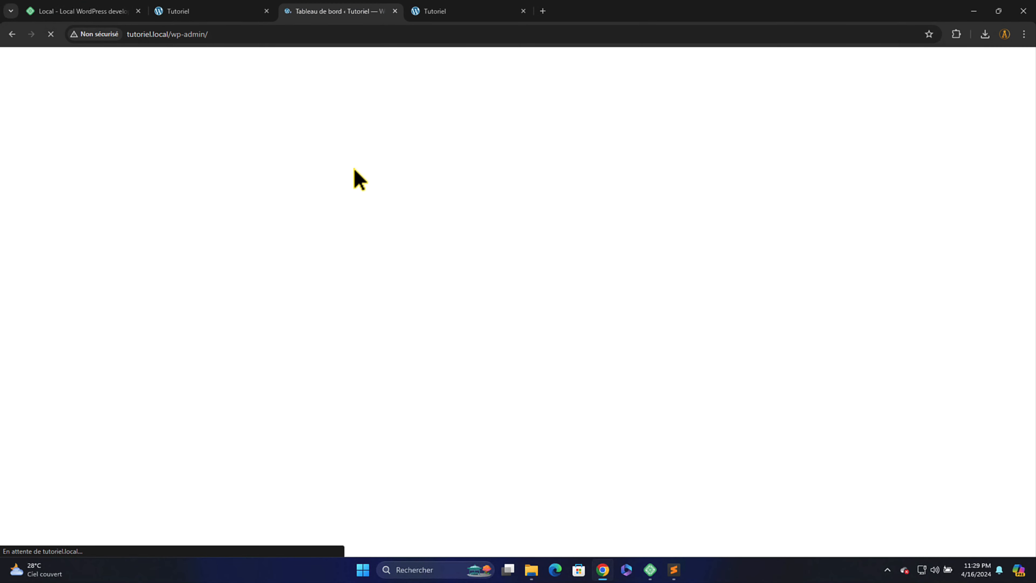
{"action": "left_click", "coordinate": [455, 17]}
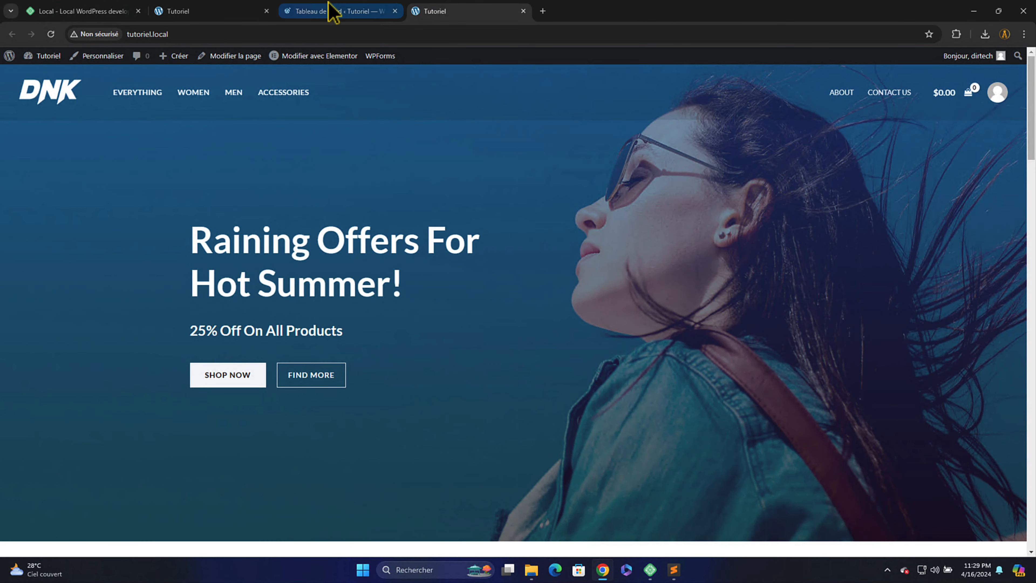
{"action": "left_click", "coordinate": [338, 11]}
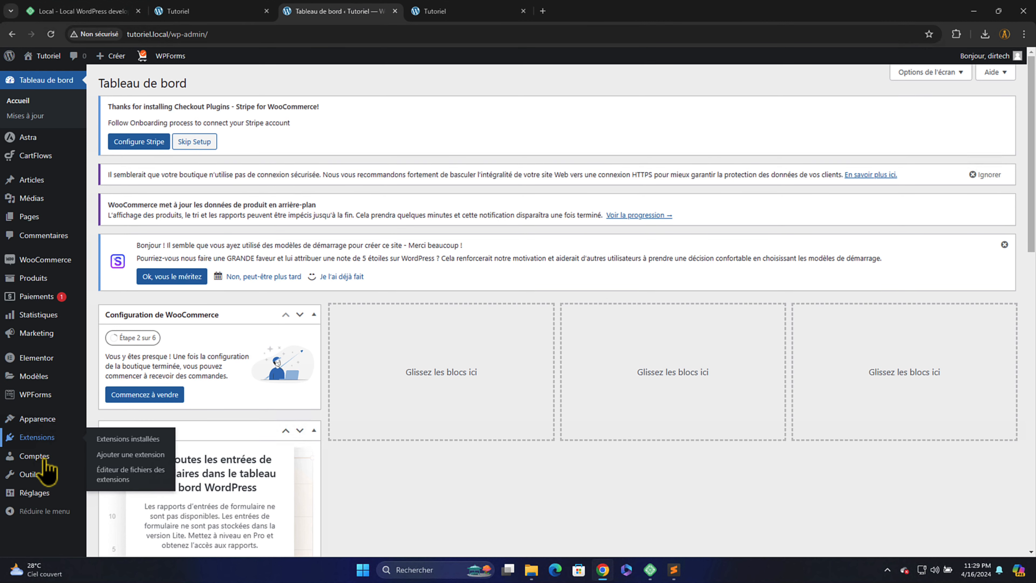
{"action": "mouse_move", "coordinate": [42, 495]}
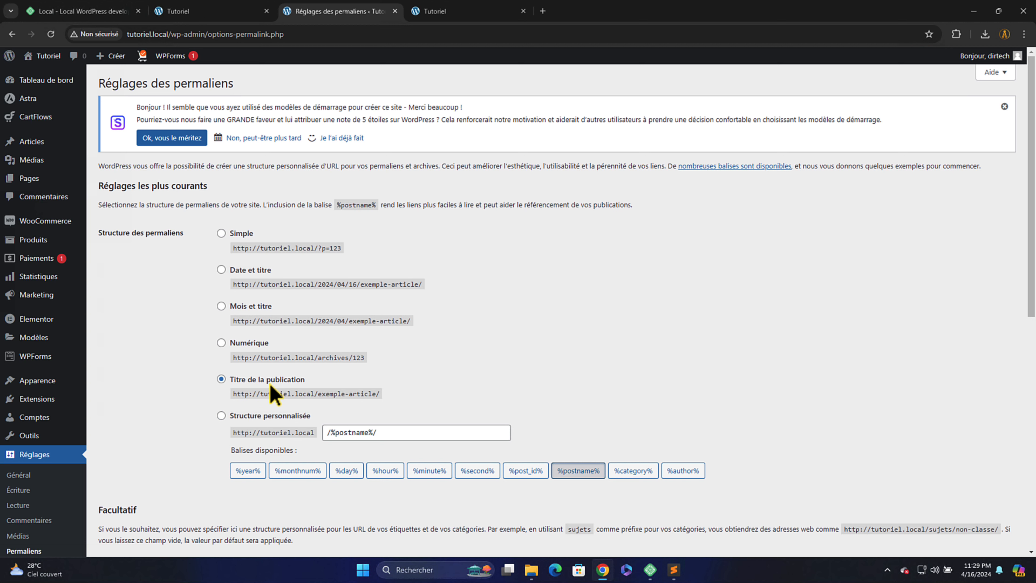
{"action": "left_click", "coordinate": [332, 138]}
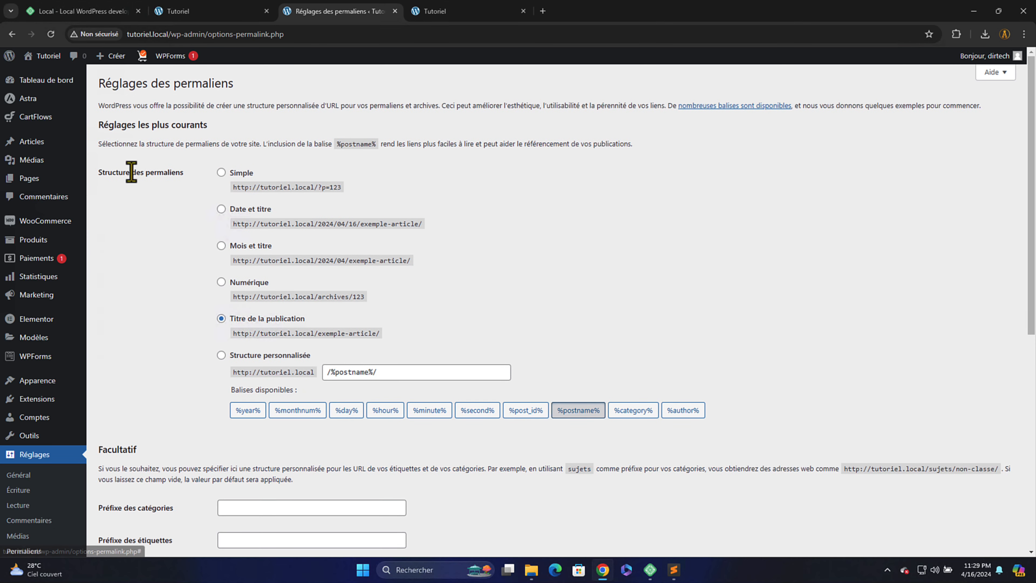
{"action": "scroll", "coordinate": [352, 316], "scroll_direction": "down", "scroll_amount": 10}
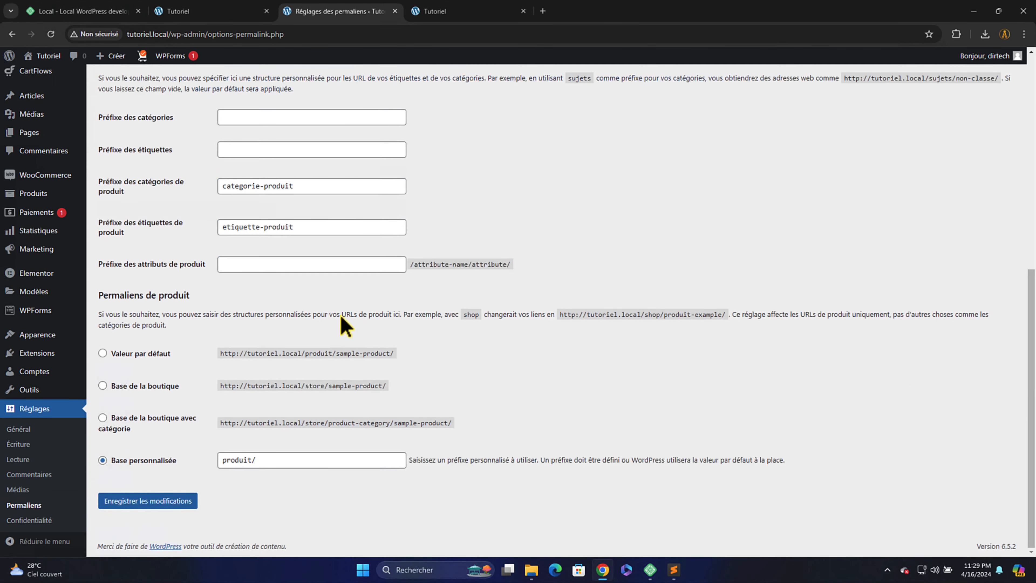
{"action": "left_click", "coordinate": [151, 504]}
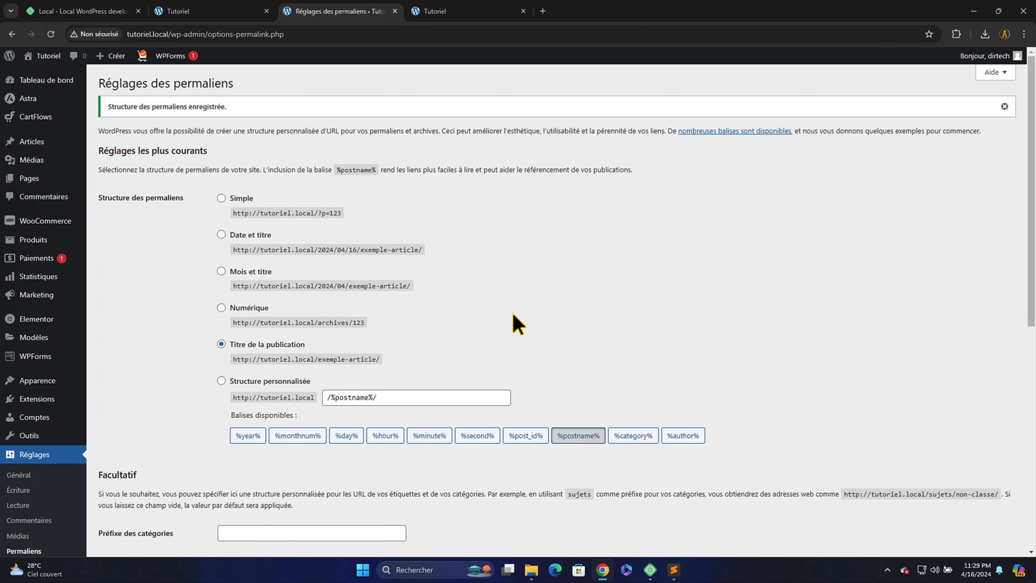
Return to the dashboard home and skip the Stripe for WooCommerce setup.
{"action": "left_click", "coordinate": [57, 81]}
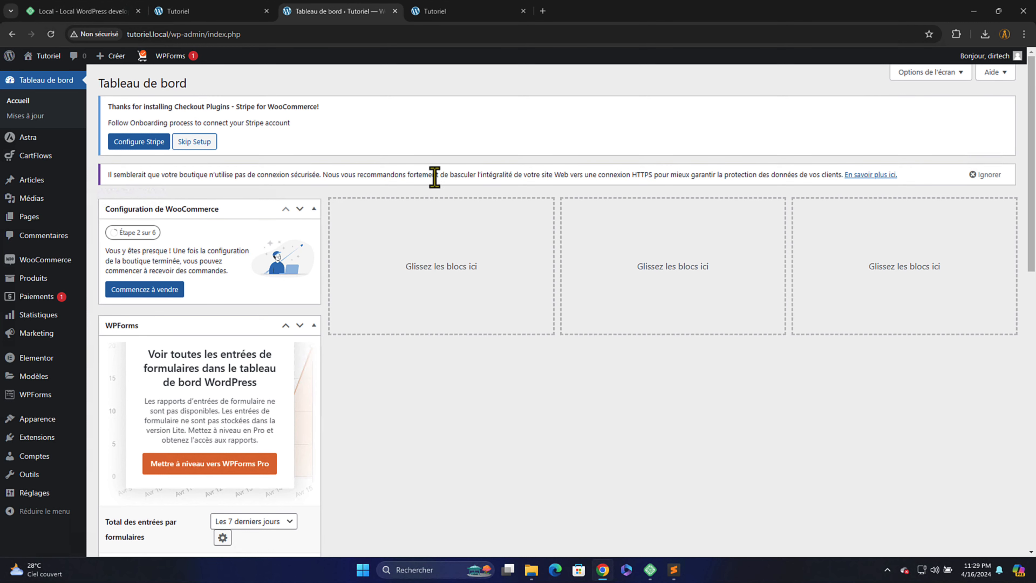
{"action": "left_click", "coordinate": [195, 142]}
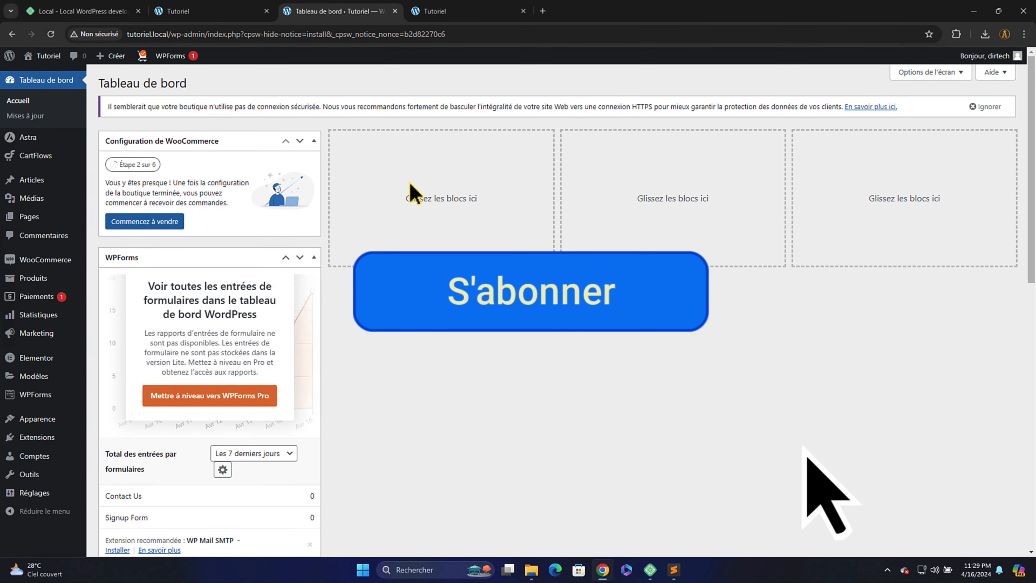
Open the site's home page in the Elementor editor and dismiss the Elementor AI notification.
{"action": "left_click", "coordinate": [440, 12]}
{"action": "scroll", "coordinate": [583, 342], "scroll_direction": "down", "scroll_amount": 5}
{"action": "scroll", "coordinate": [585, 340], "scroll_direction": "up", "scroll_amount": 2}
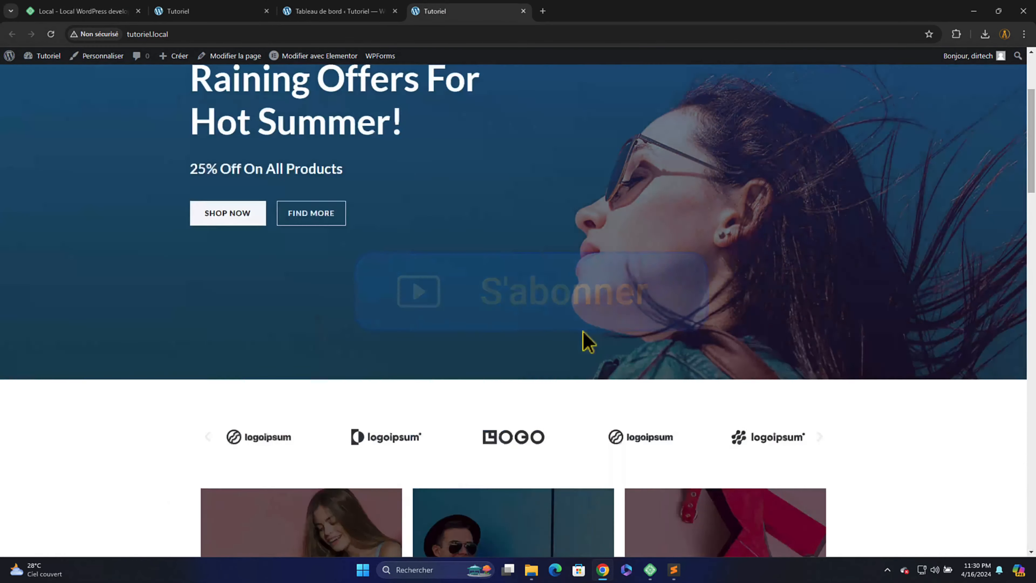
{"action": "scroll", "coordinate": [586, 341], "scroll_direction": "up", "scroll_amount": 3}
{"action": "mouse_move", "coordinate": [312, 58]}
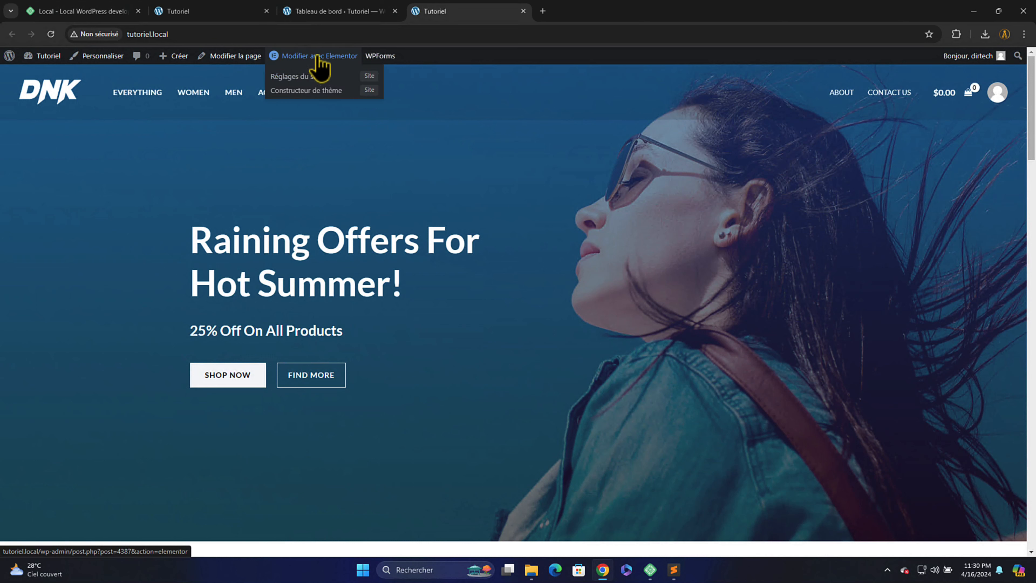
{"action": "left_click", "coordinate": [319, 61]}
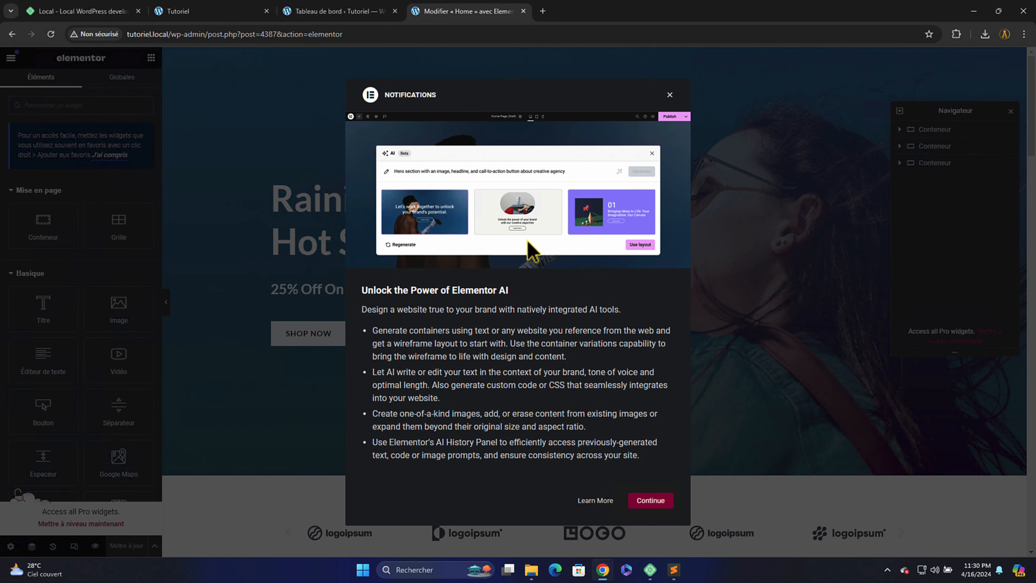
{"action": "left_click", "coordinate": [650, 500]}
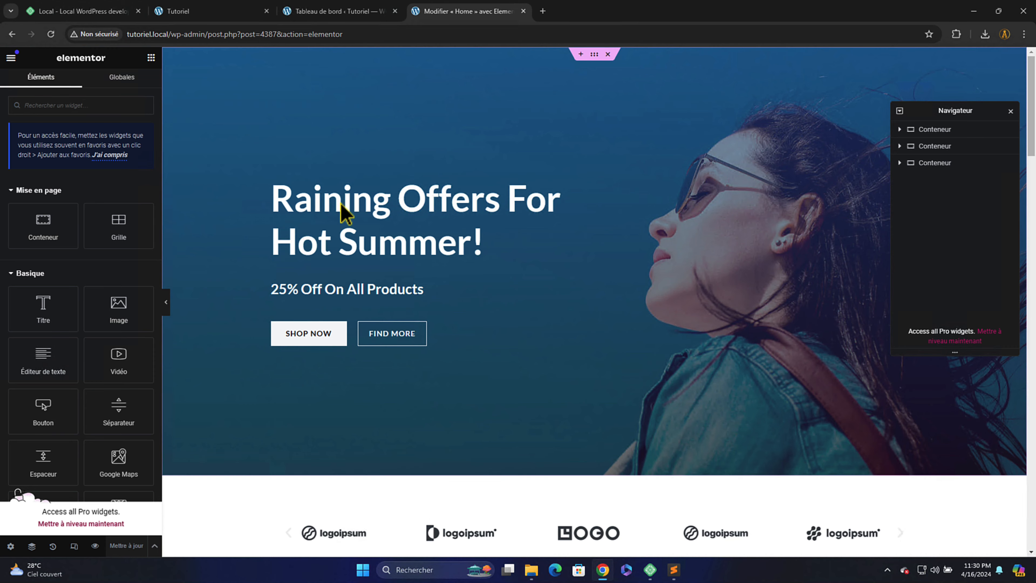
Replace the hero section's main heading text with "Tutoriel".
{"action": "left_click", "coordinate": [416, 237]}
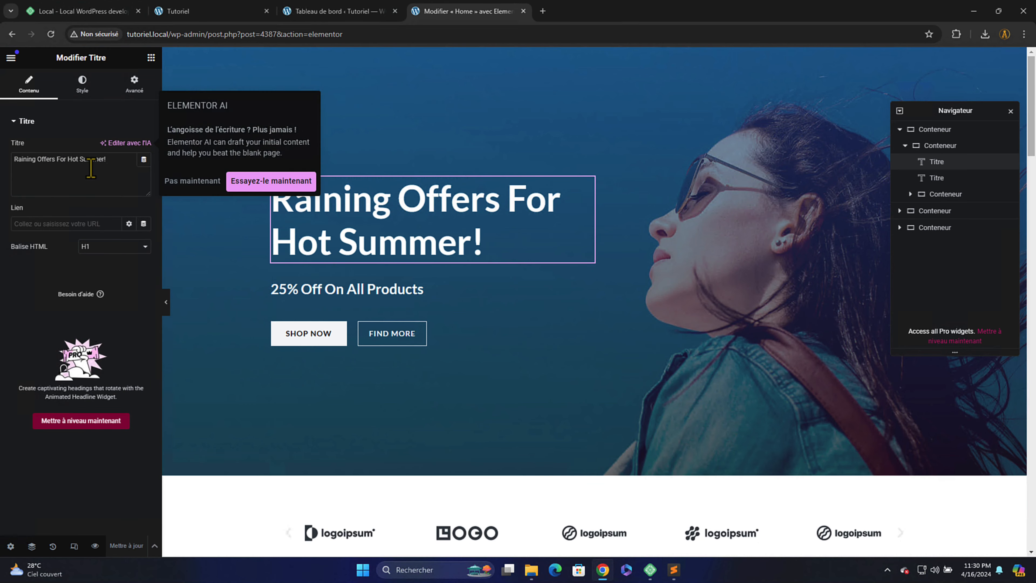
{"action": "triple_click", "coordinate": [86, 165]}
{"action": "type", "text": "Tu"}
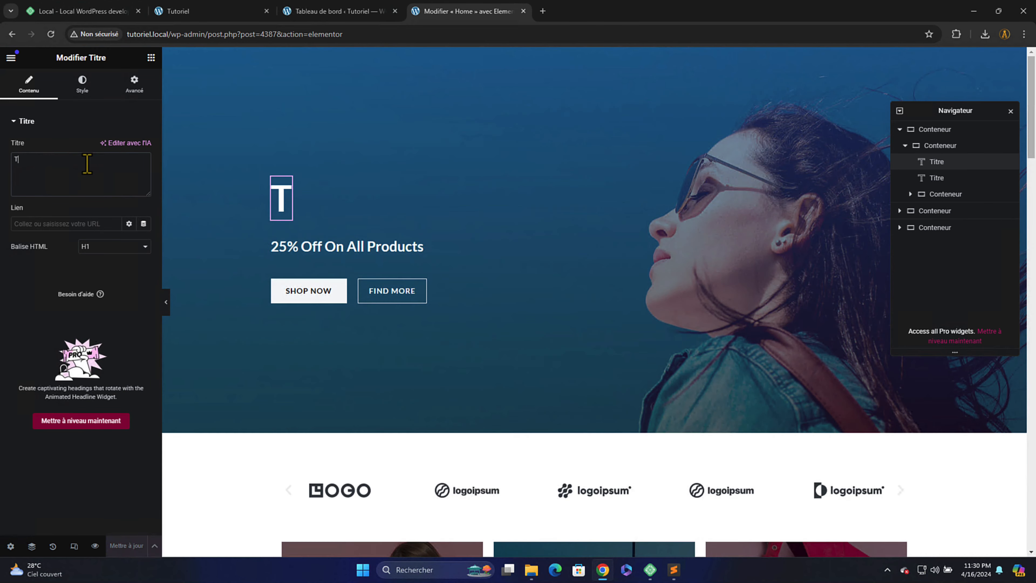
{"action": "key", "text": "BackSpace"}
{"action": "key", "text": "BackSpace"}
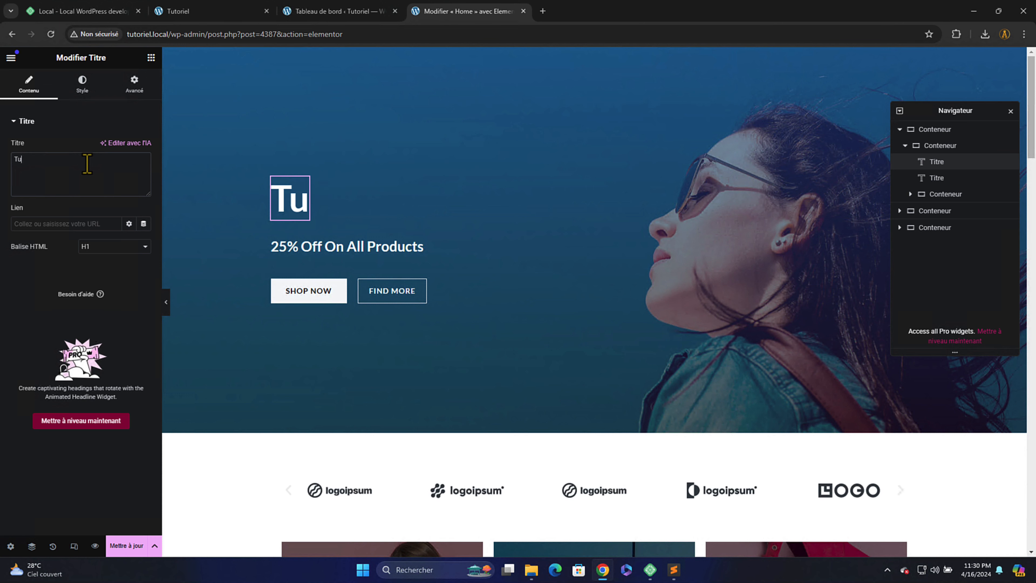
{"action": "type", "text": "torie"}
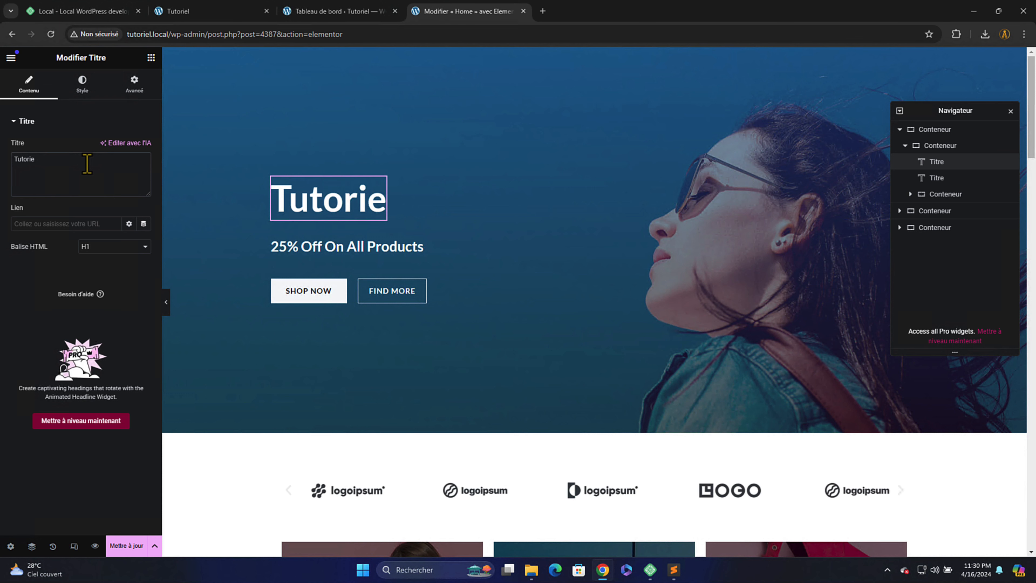
{"action": "type", "text": "l"}
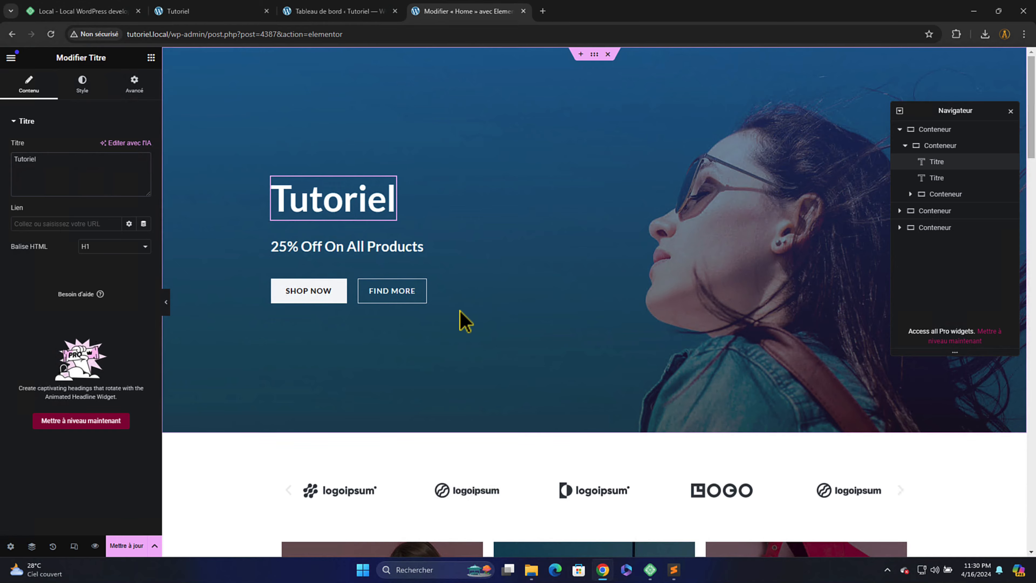
Select the hero section's container and show its background style settings.
{"action": "scroll", "coordinate": [463, 319], "scroll_direction": "down", "scroll_amount": 6}
{"action": "scroll", "coordinate": [479, 309], "scroll_direction": "up", "scroll_amount": 6}
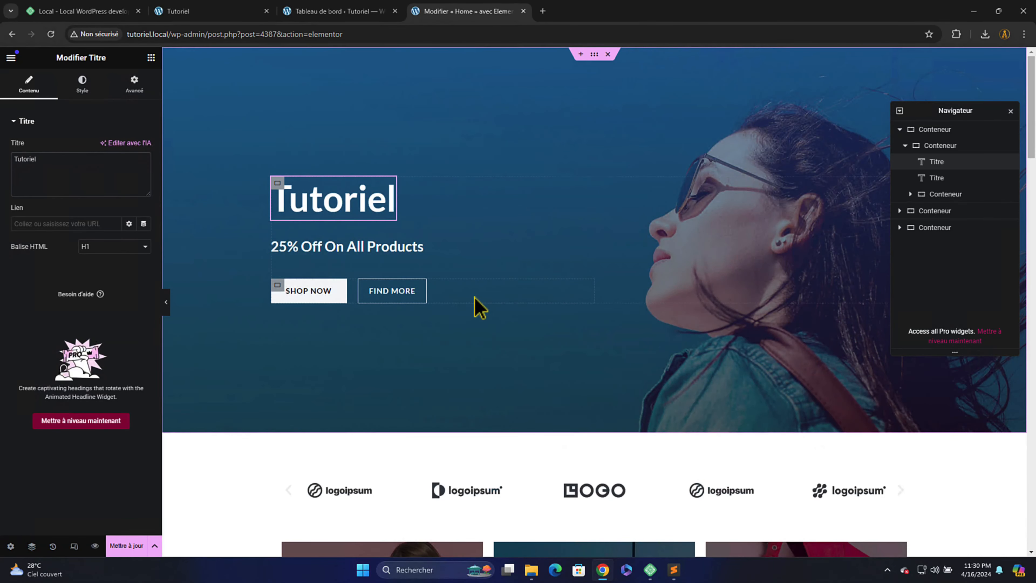
{"action": "scroll", "coordinate": [479, 308], "scroll_direction": "down", "scroll_amount": 8}
{"action": "scroll", "coordinate": [479, 309], "scroll_direction": "up", "scroll_amount": 8}
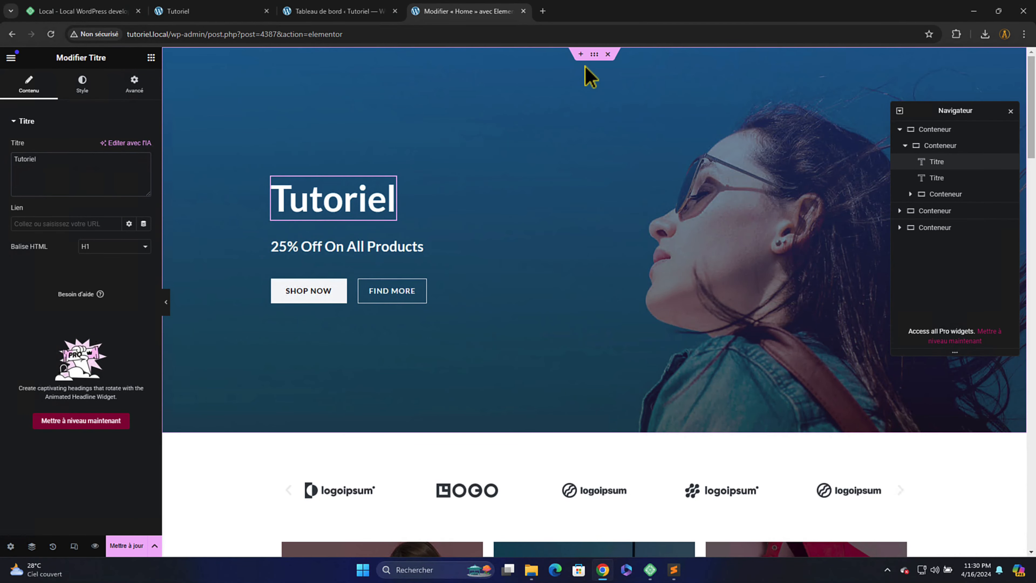
{"action": "left_click", "coordinate": [594, 54]}
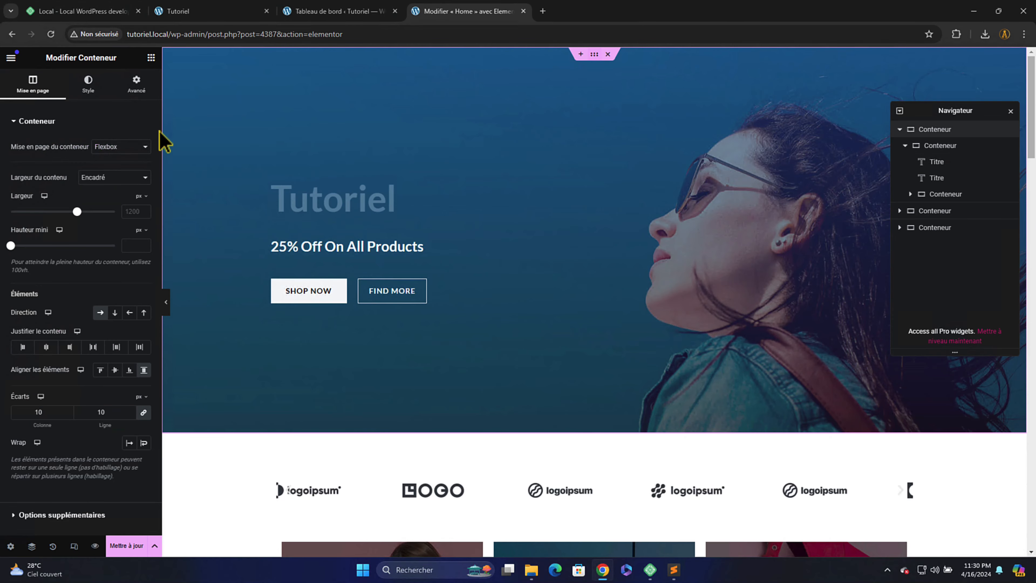
{"action": "left_click", "coordinate": [90, 86]}
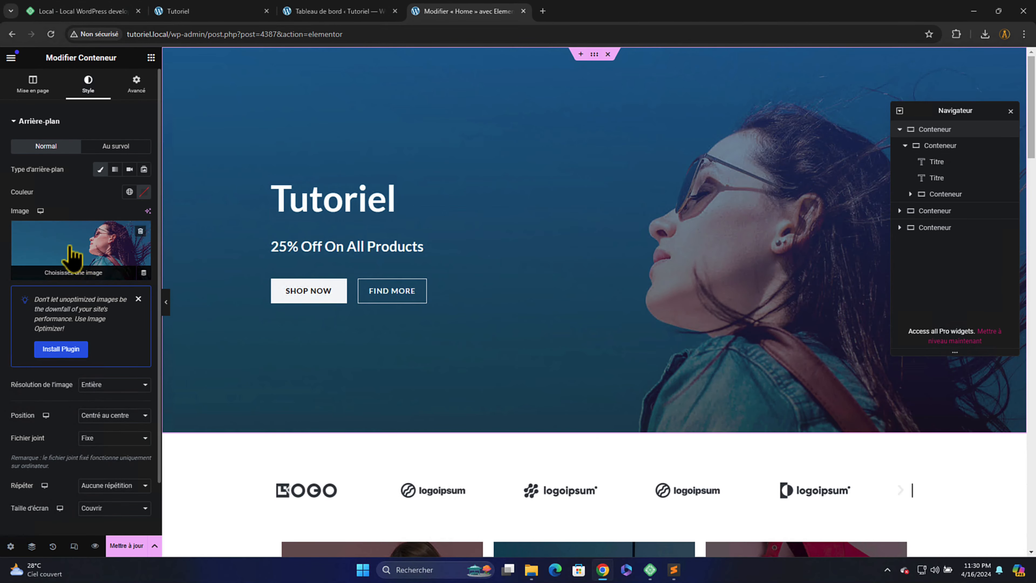
Inspect the layout settings of the promo cards' container and look over the product and Special Edition sections.
{"action": "scroll", "coordinate": [518, 338], "scroll_direction": "down", "scroll_amount": 8}
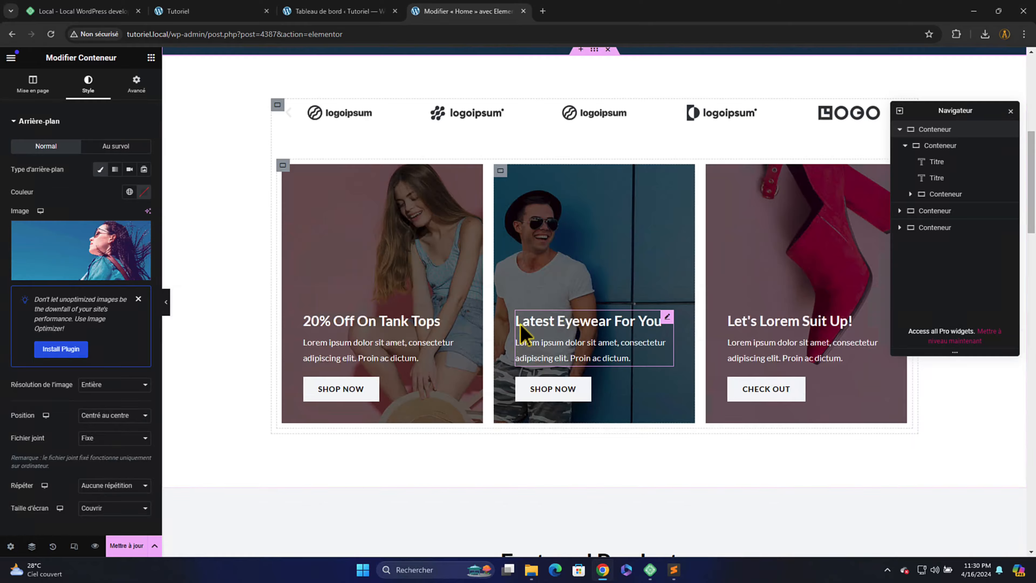
{"action": "scroll", "coordinate": [522, 332], "scroll_direction": "down", "scroll_amount": 7}
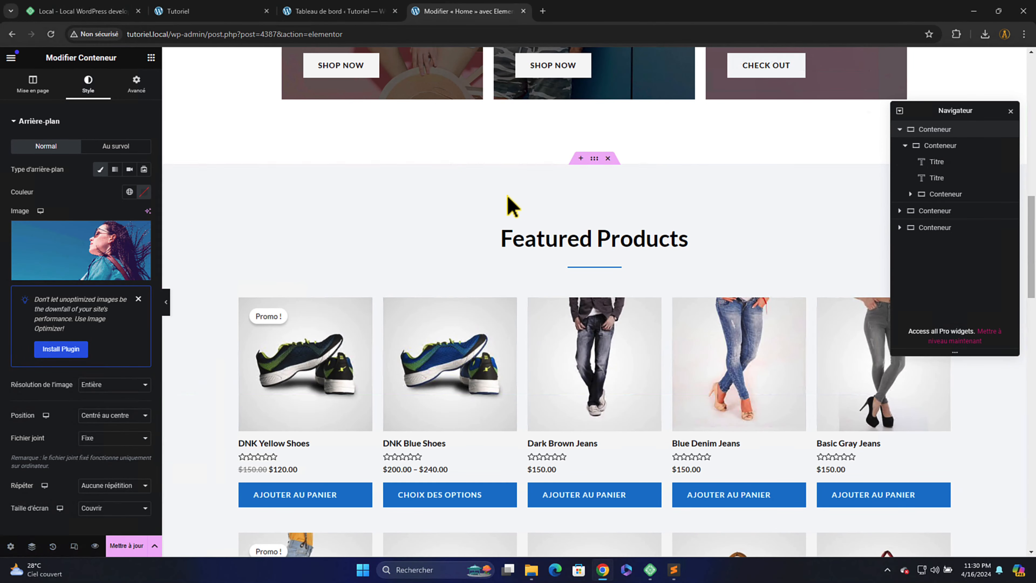
{"action": "scroll", "coordinate": [509, 206], "scroll_direction": "up", "scroll_amount": 6}
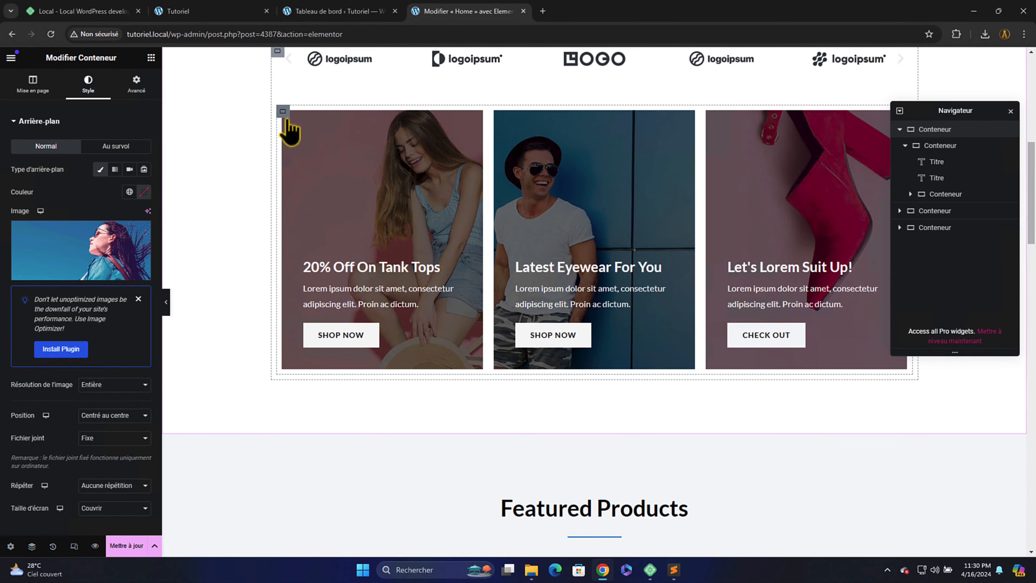
{"action": "left_click", "coordinate": [285, 114]}
{"action": "scroll", "coordinate": [485, 343], "scroll_direction": "down", "scroll_amount": 9}
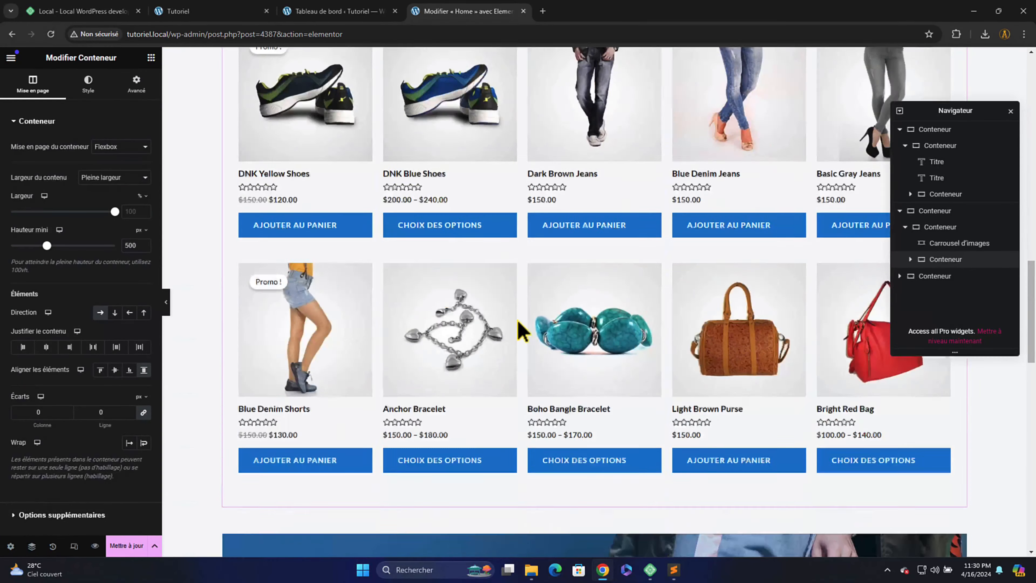
{"action": "scroll", "coordinate": [518, 327], "scroll_direction": "down", "scroll_amount": 10}
{"action": "scroll", "coordinate": [512, 285], "scroll_direction": "up", "scroll_amount": 5}
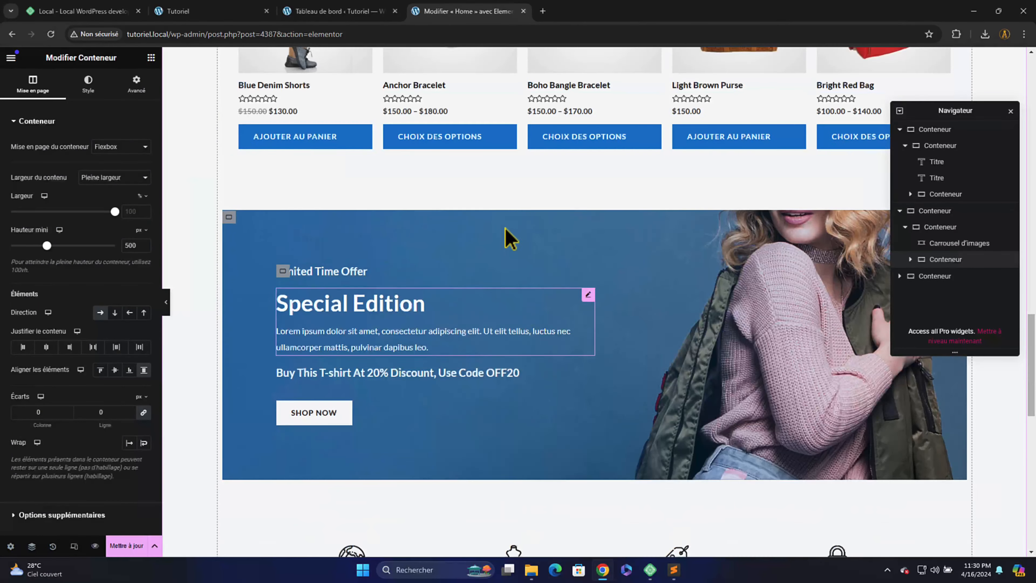
Update the home page to save the heading change and look over the page sections.
{"action": "scroll", "coordinate": [505, 324], "scroll_direction": "down", "scroll_amount": 10}
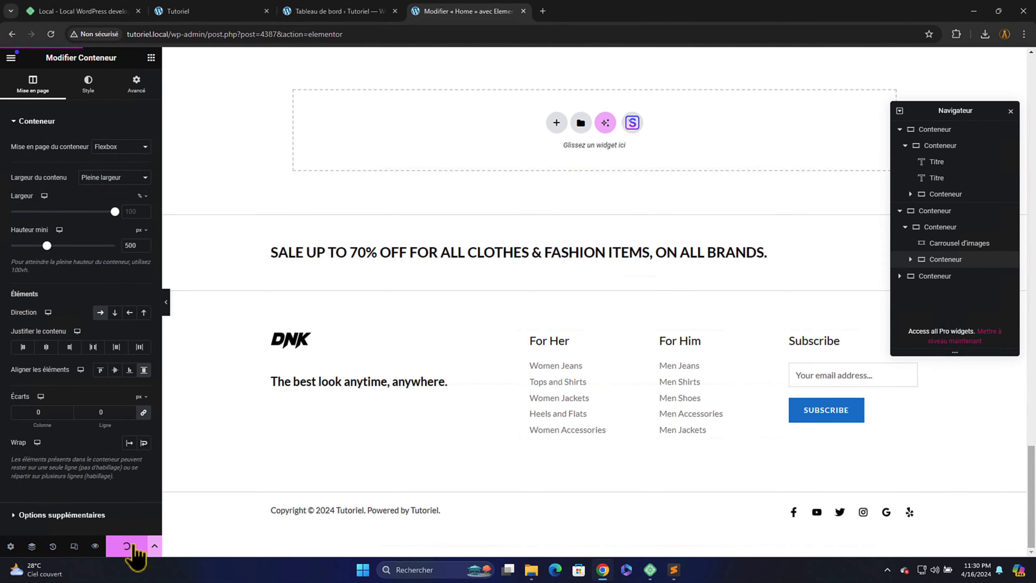
{"action": "scroll", "coordinate": [438, 383], "scroll_direction": "up", "scroll_amount": 15}
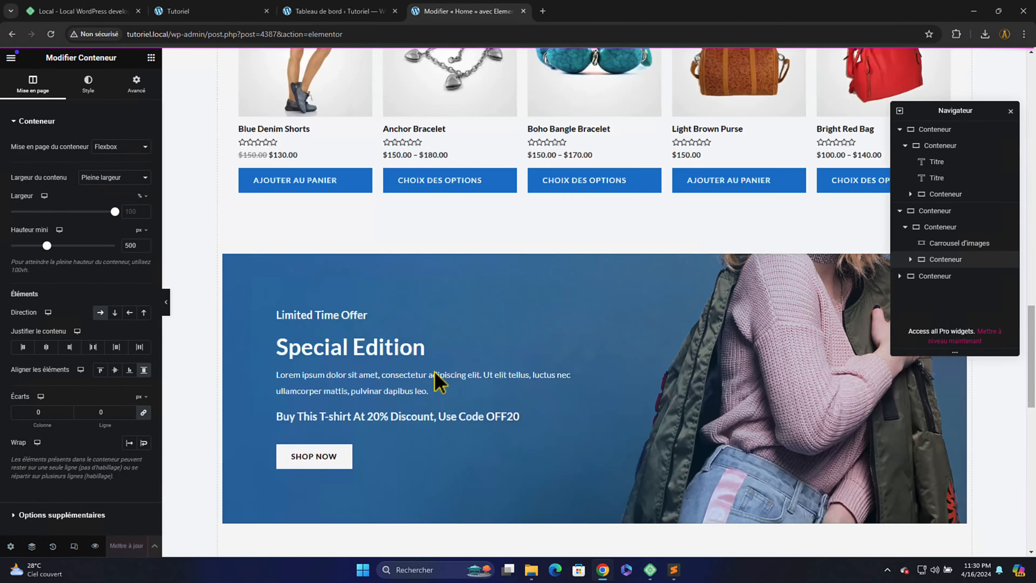
{"action": "scroll", "coordinate": [439, 384], "scroll_direction": "up", "scroll_amount": 8}
{"action": "scroll", "coordinate": [435, 384], "scroll_direction": "down", "scroll_amount": 8}
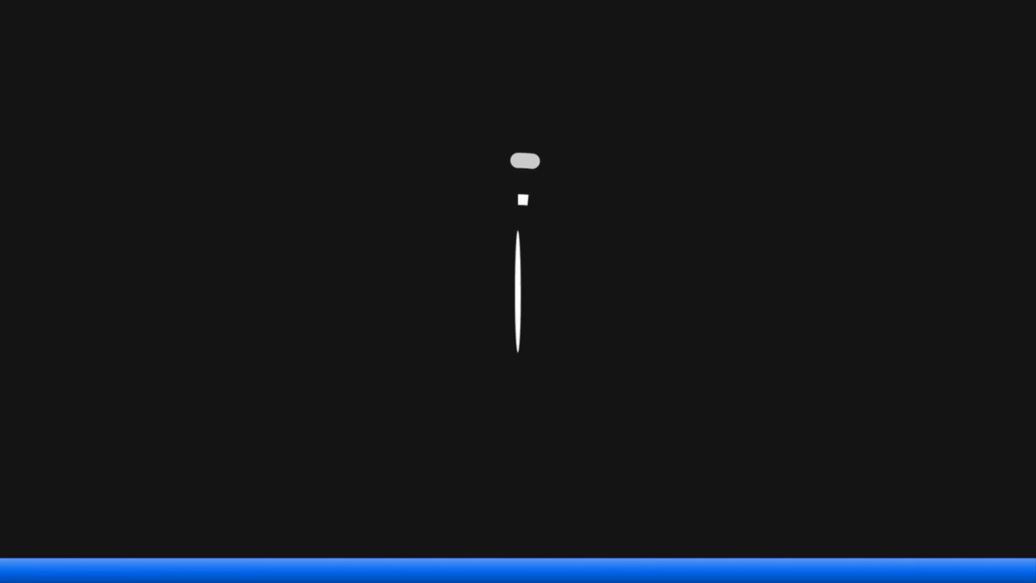